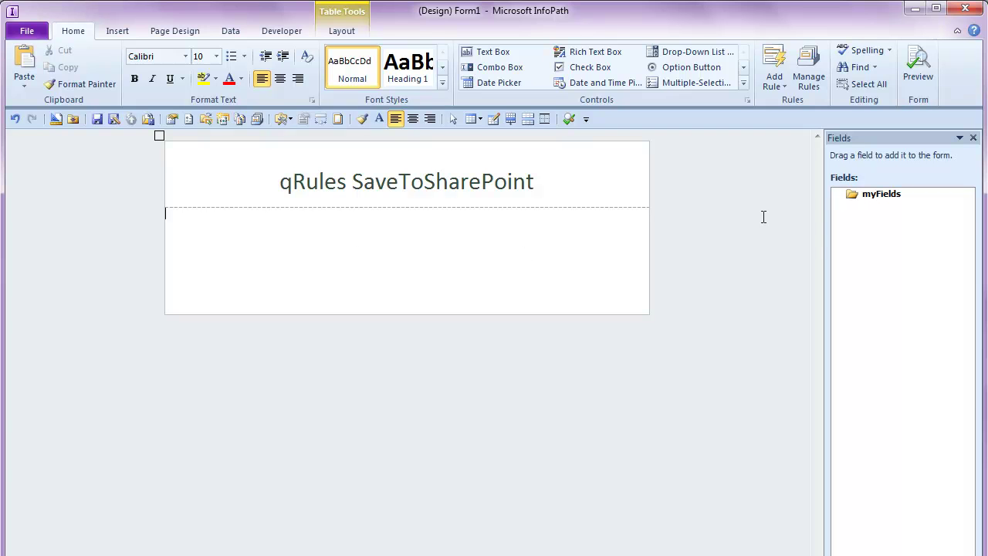
Add a field named File under myFields with the Picture or File Attachment (base64) data type
left_click(968, 194)
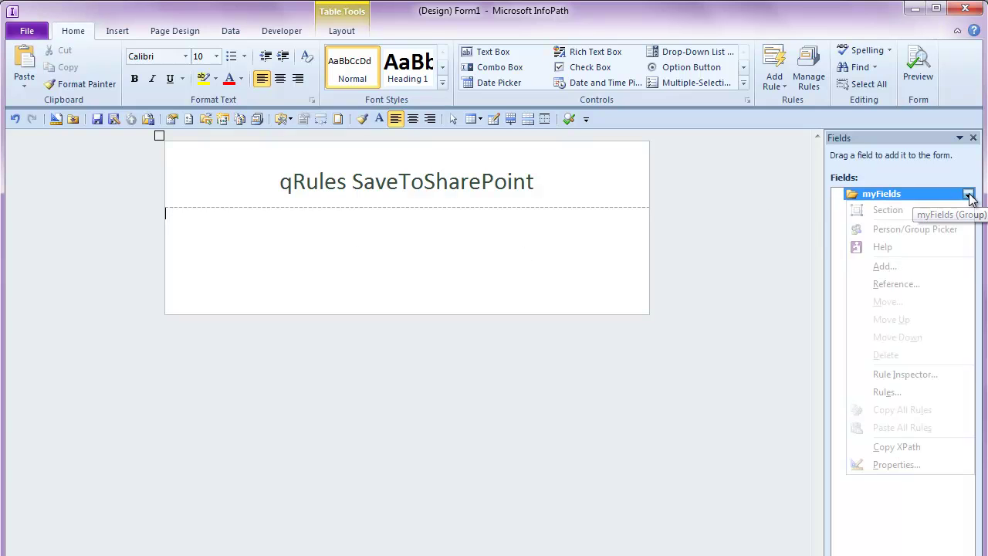
left_click(945, 268)
type("File")
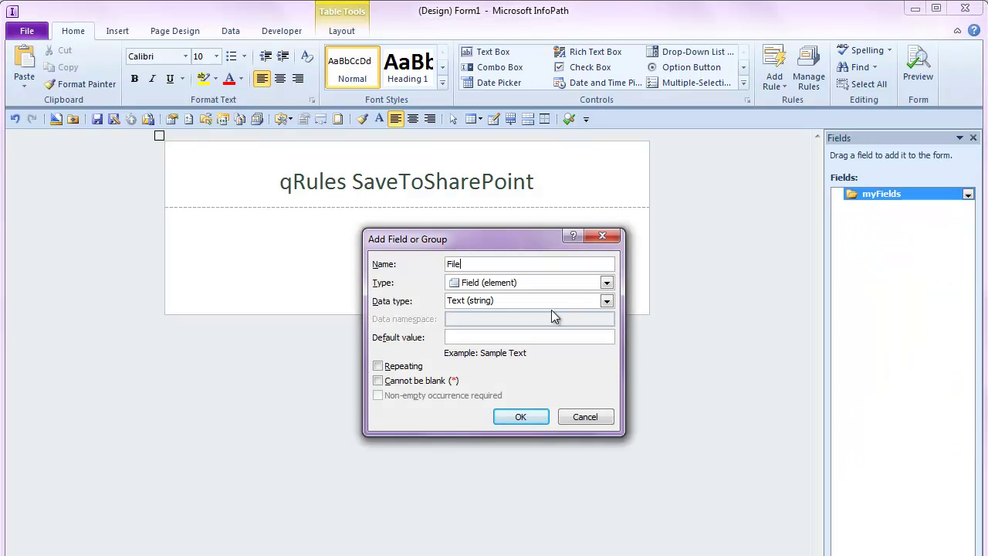
left_click(515, 300)
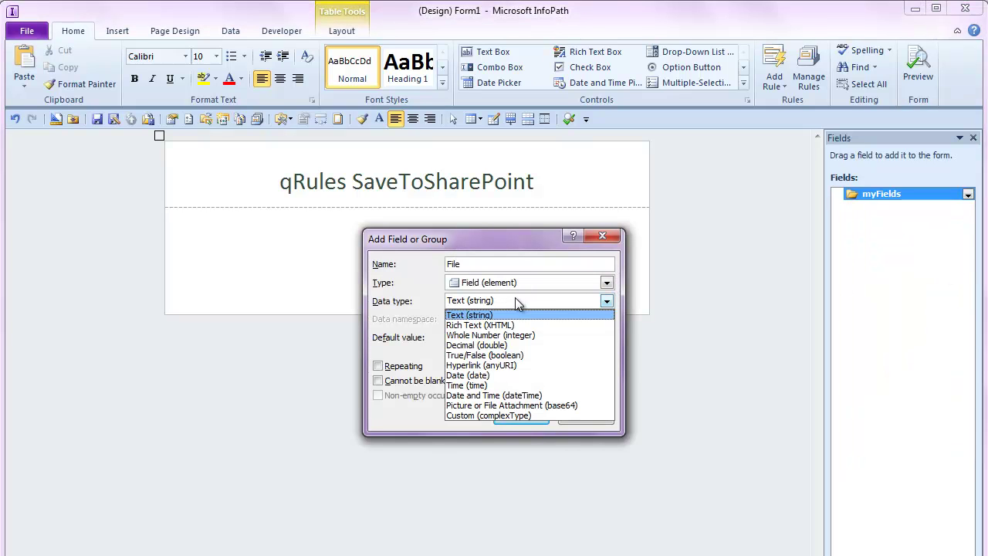
left_click(526, 406)
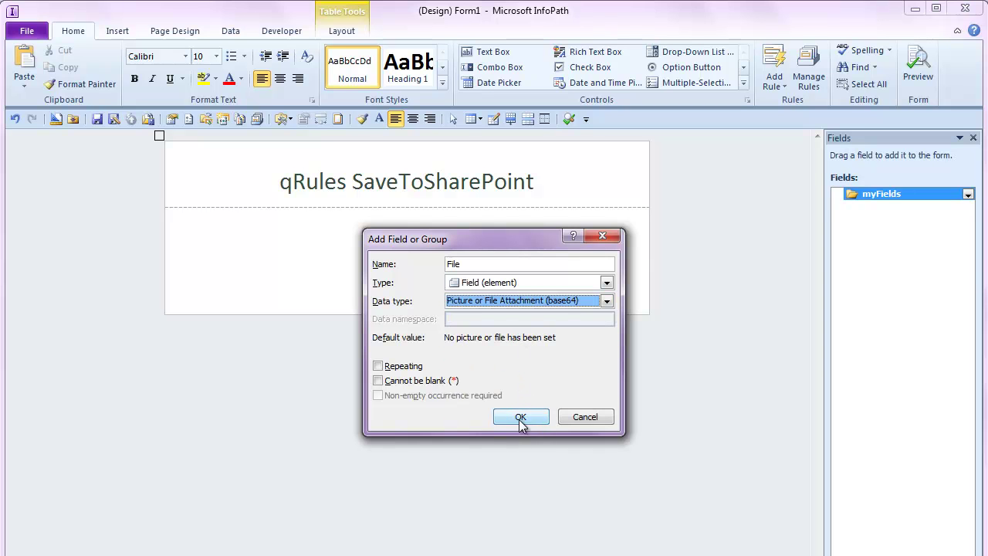
left_click(521, 417)
Add text fields qRulesLink and qRulesFilename inside the File group
left_click(904, 206)
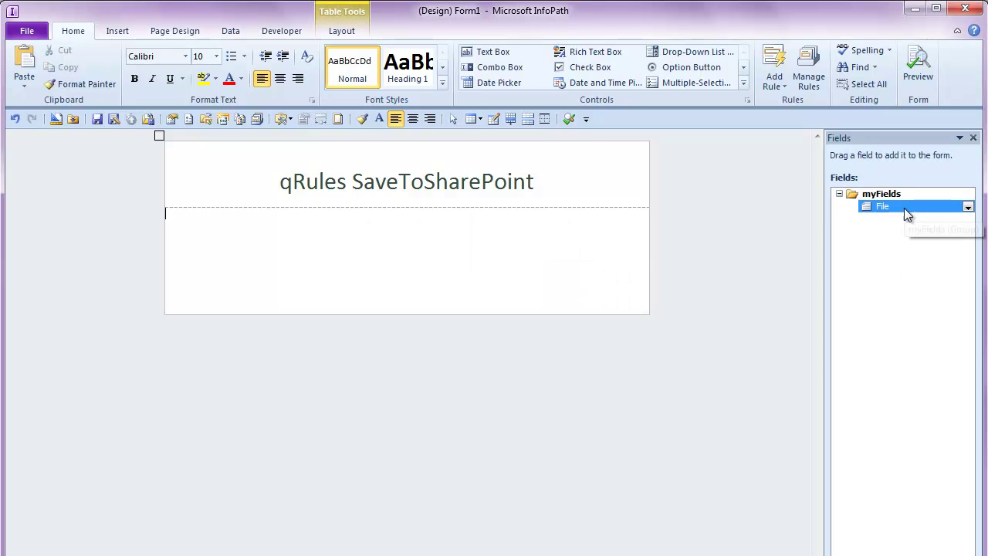
left_click(968, 206)
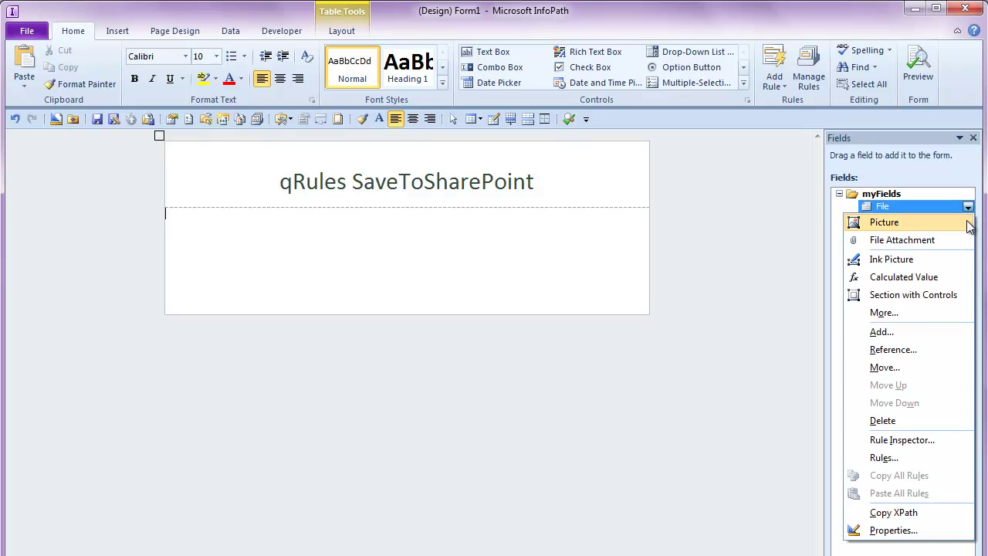
left_click(948, 333)
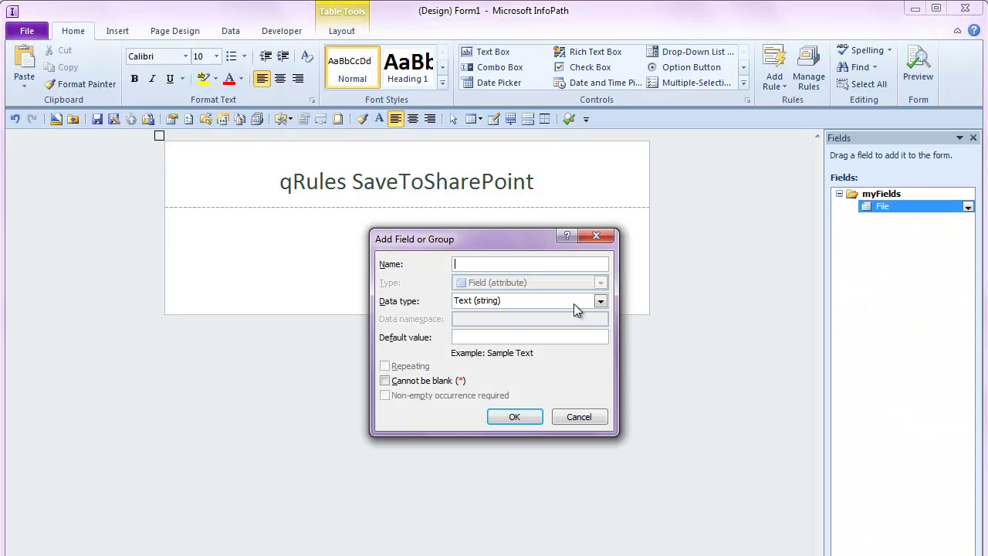
type("qRulesLink")
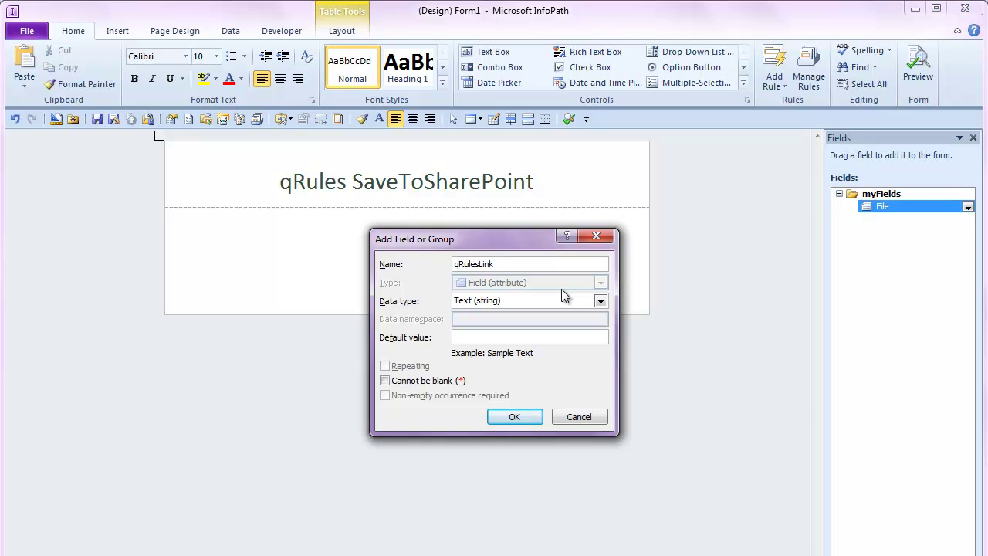
left_click(498, 417)
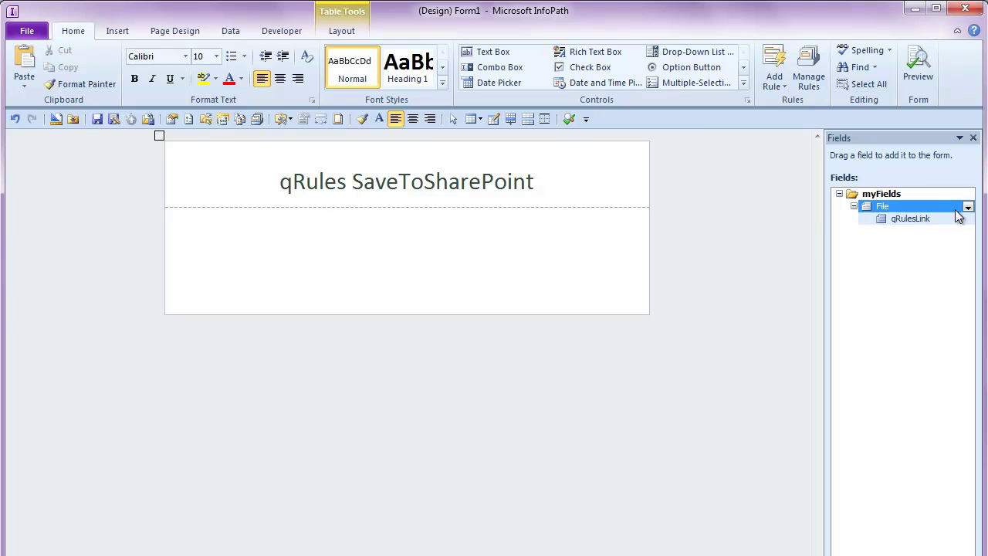
left_click(968, 206)
left_click(911, 330)
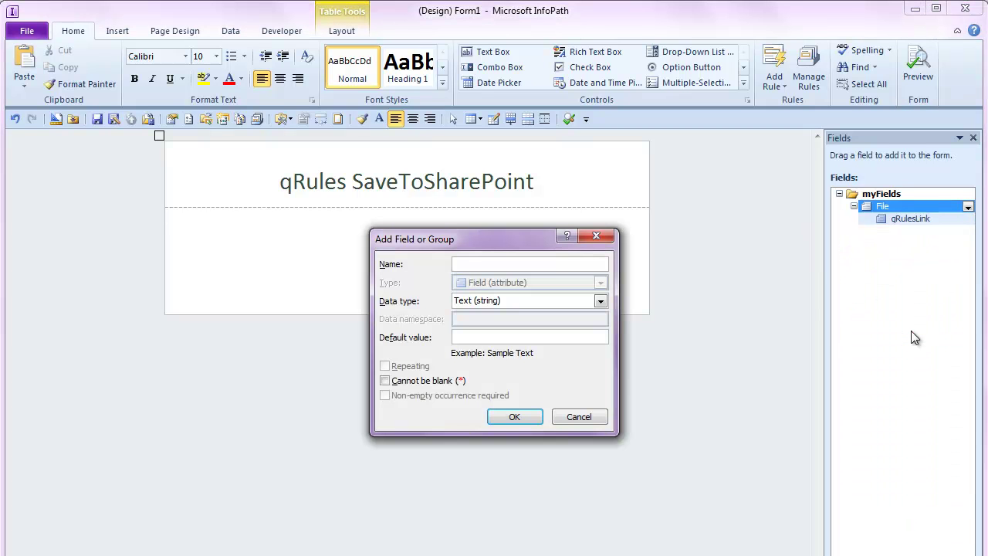
type("qRulesFilename")
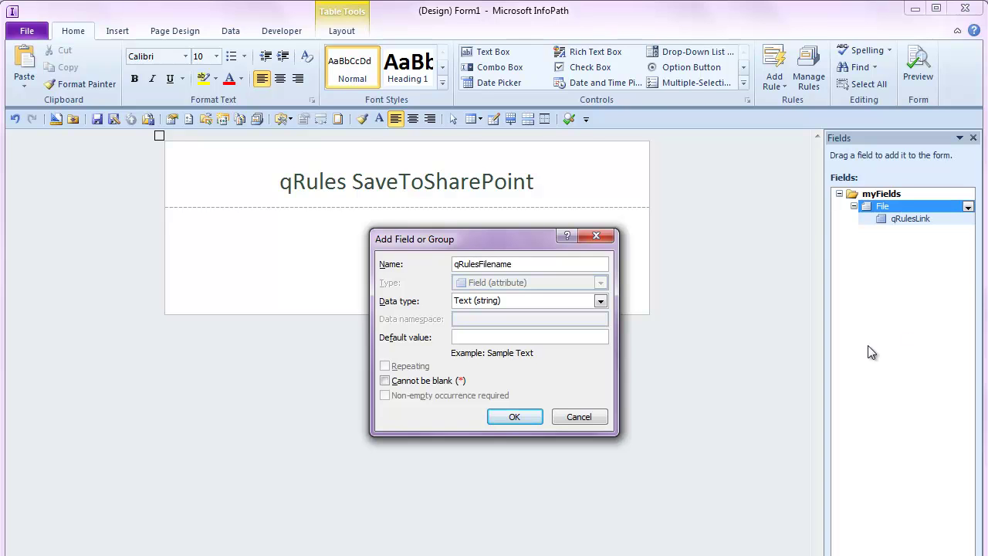
left_click(514, 417)
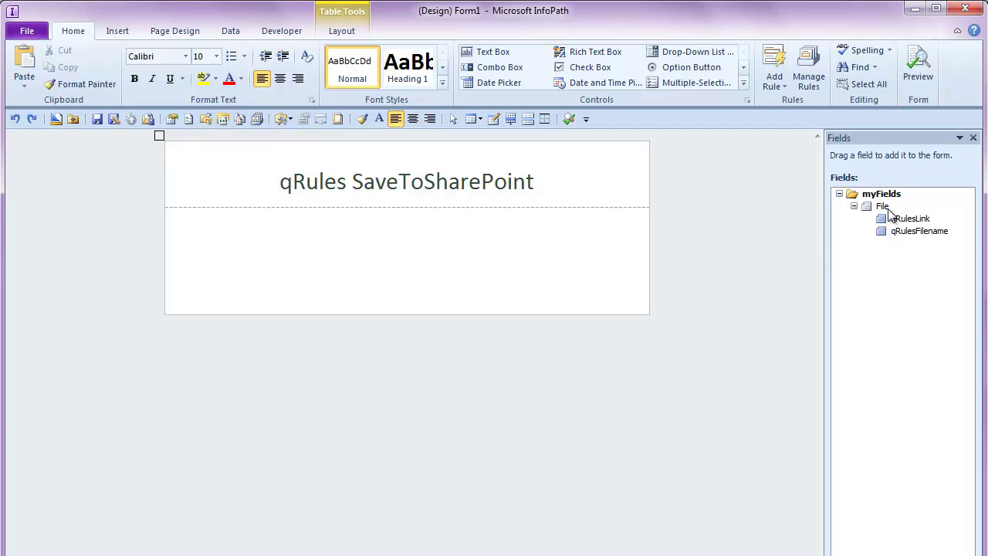
Place File on the form as a File Attachment control, with qRulesLink and qRulesFilename text boxes below
left_click_drag(882, 207, 513, 260)
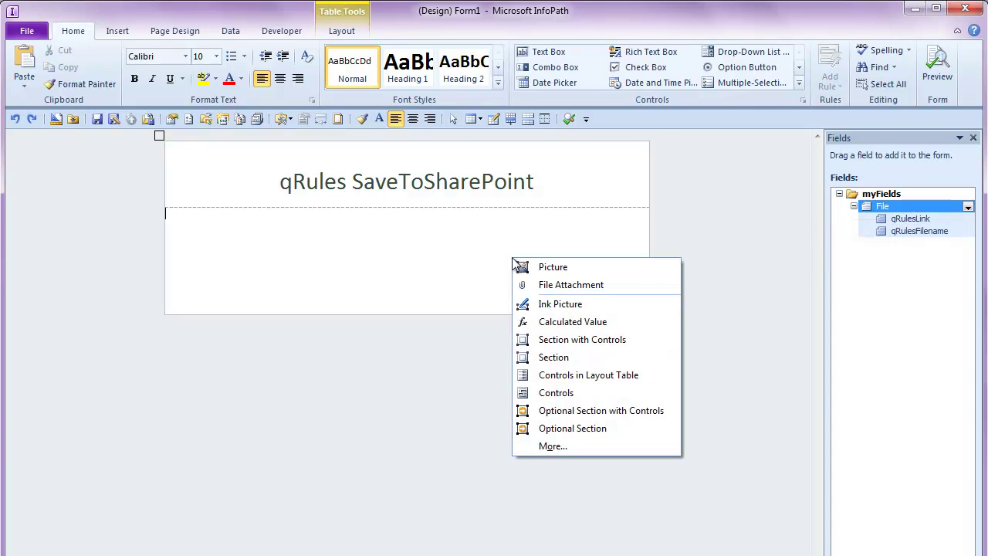
left_click(547, 286)
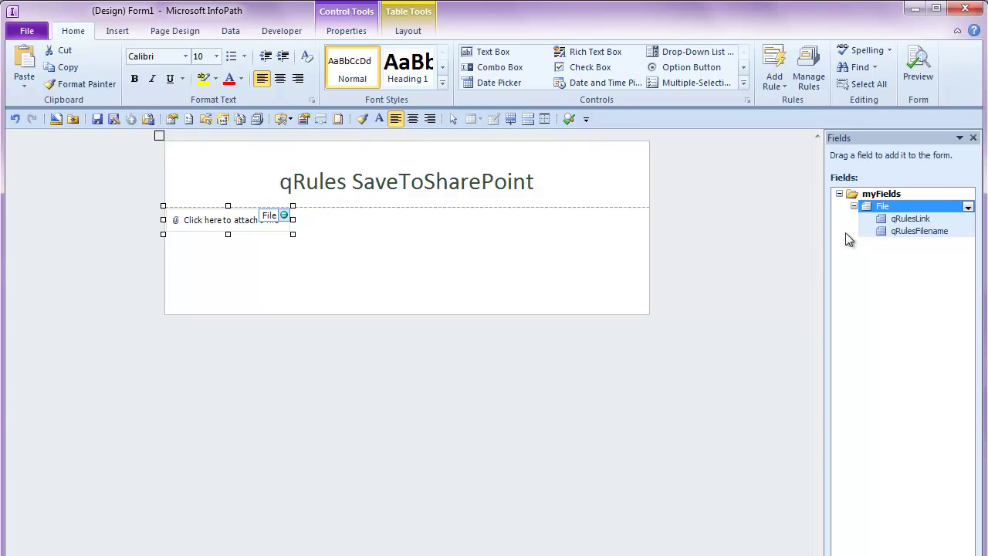
left_click(907, 220)
left_click_drag(282, 260, 282, 255)
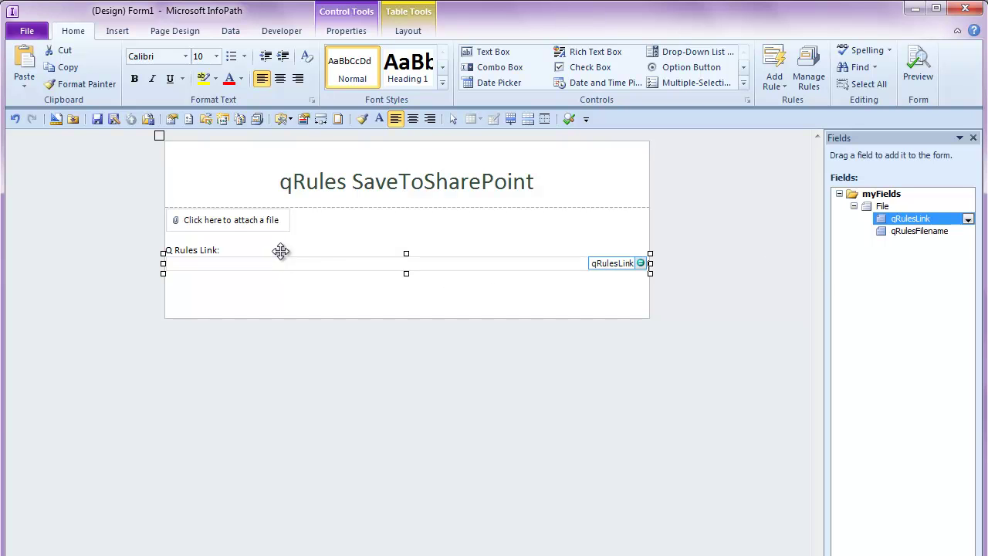
left_click_drag(900, 231, 551, 301)
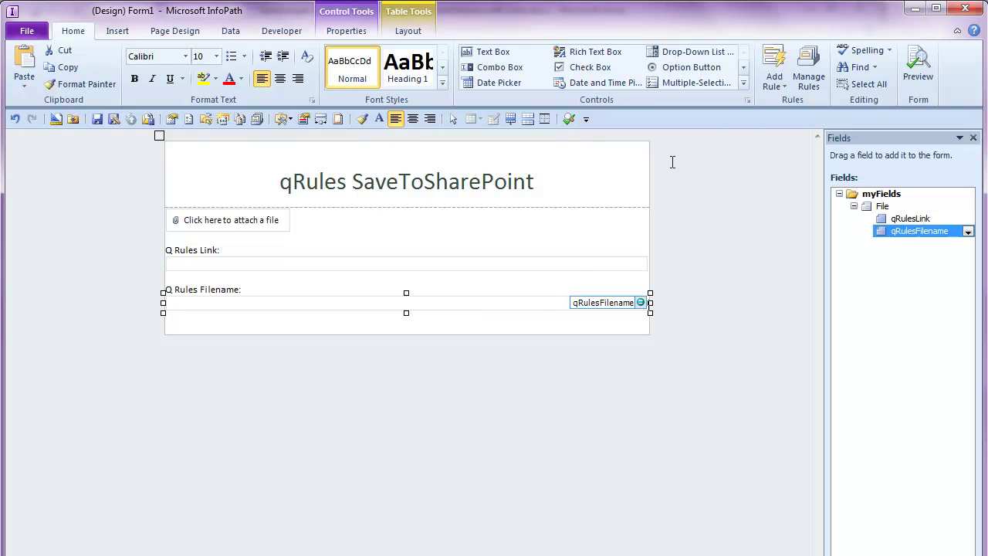
Insert a button below Q Rules Filename and set its label to Save
left_click(742, 83)
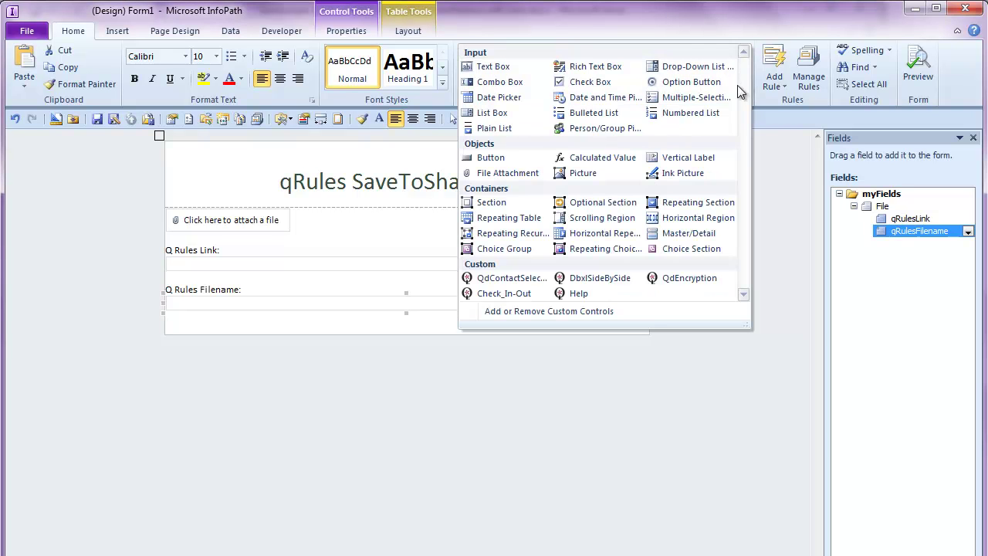
left_click(514, 159)
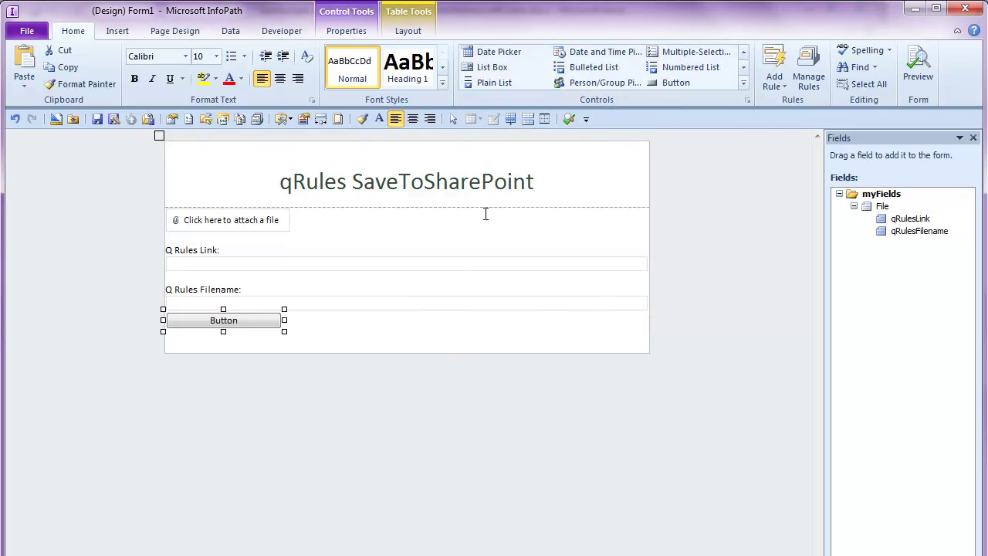
right_click(267, 325)
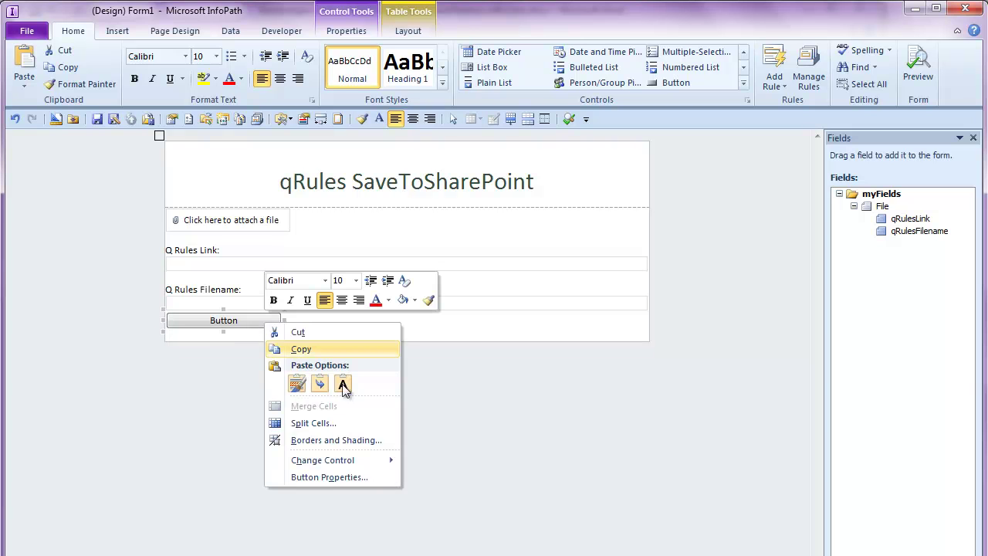
left_click(323, 478)
type("Save")
left_click(468, 433)
left_click(464, 430)
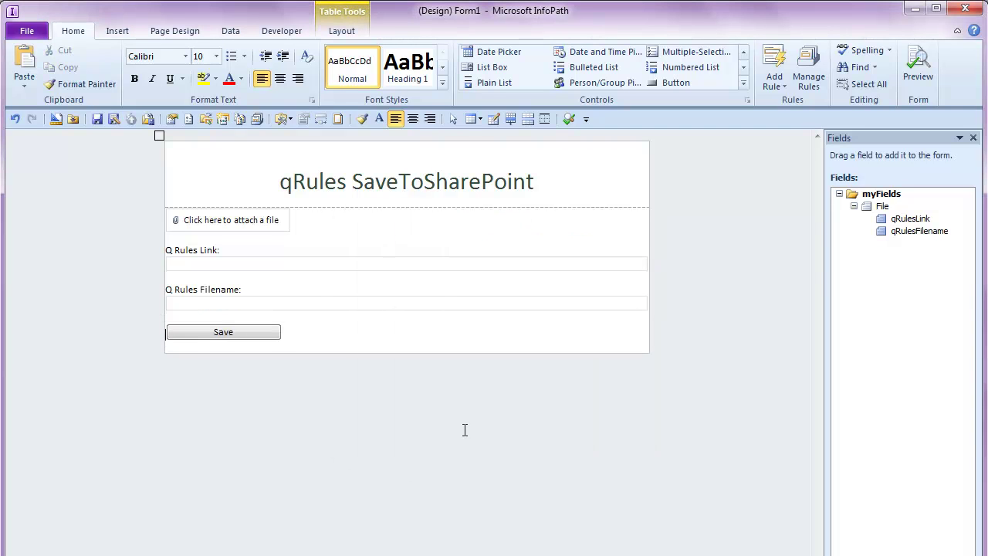
left_click(312, 335)
Save the form template as SaveToSharePoint_Form
left_click(35, 32)
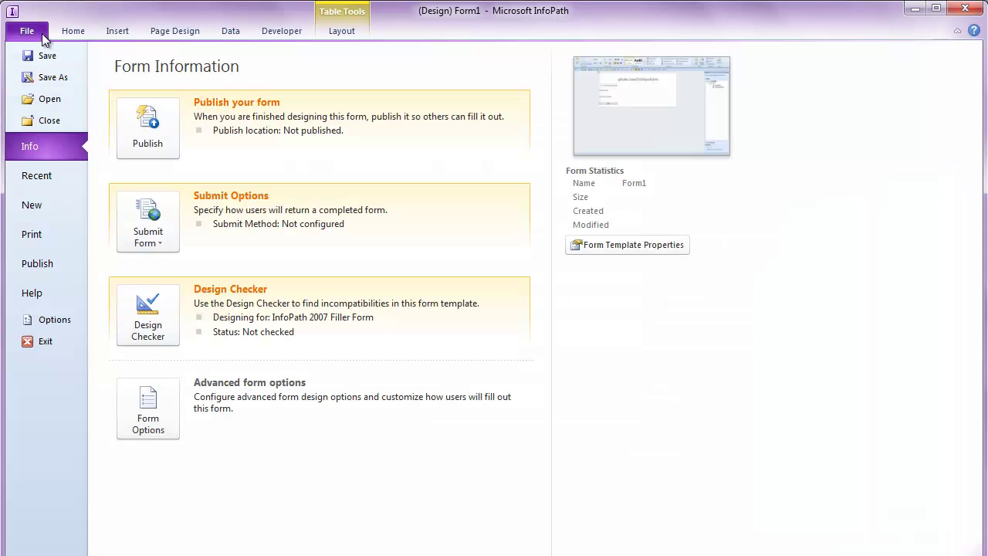
left_click(53, 77)
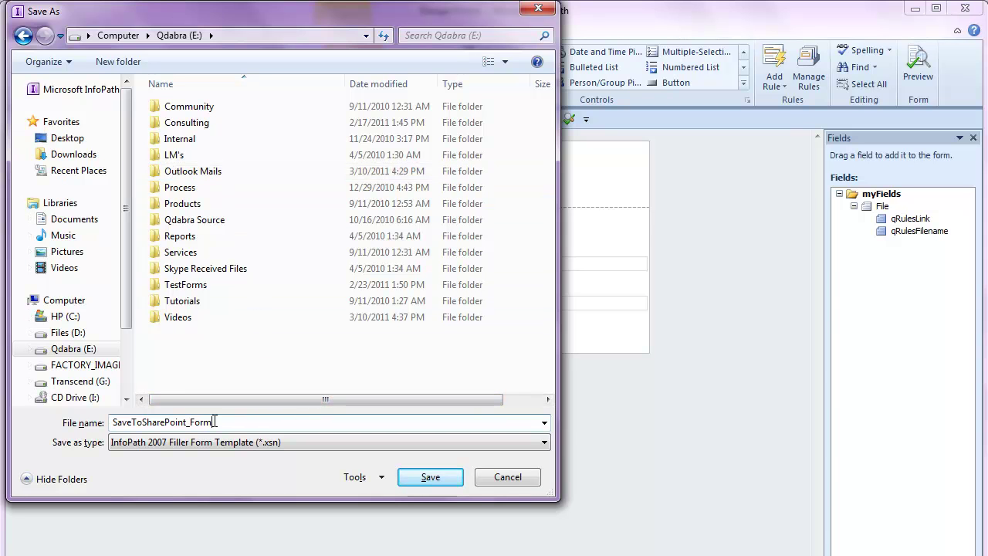
left_click(430, 477)
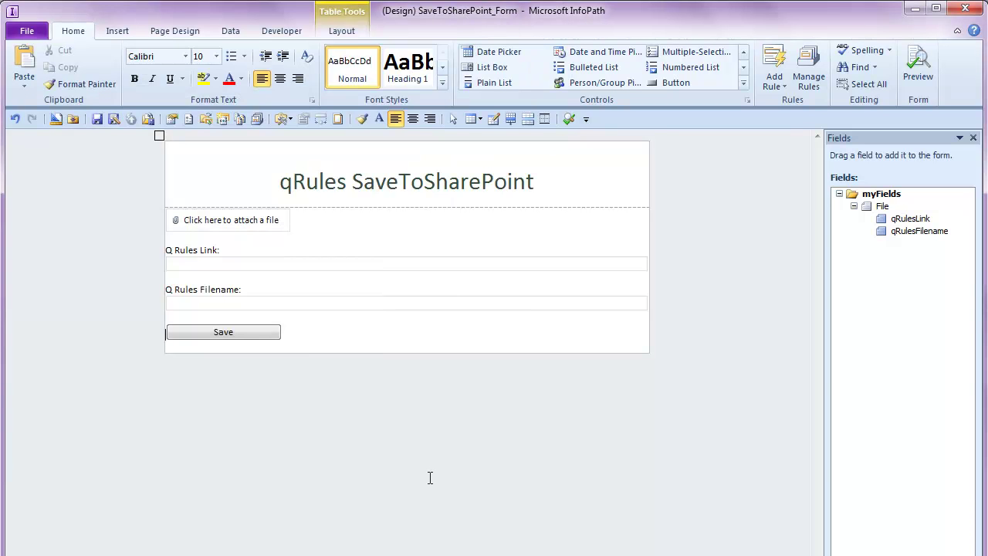
Close InfoPath, then inject qRules into E:\SaveToSharePoint_Form.xsn and accept the backup warning
left_click(962, 9)
left_click_drag(266, 177, 324, 138)
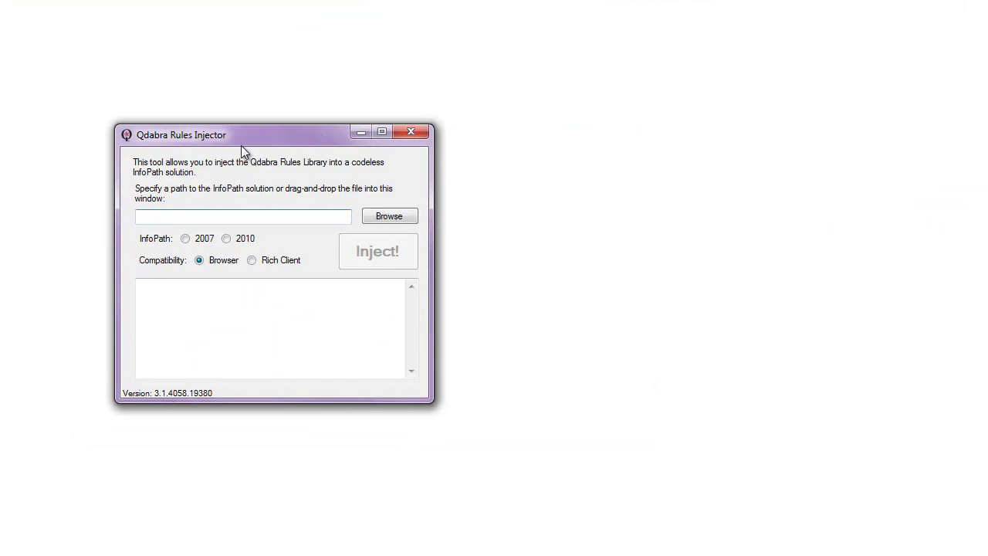
left_click(386, 218)
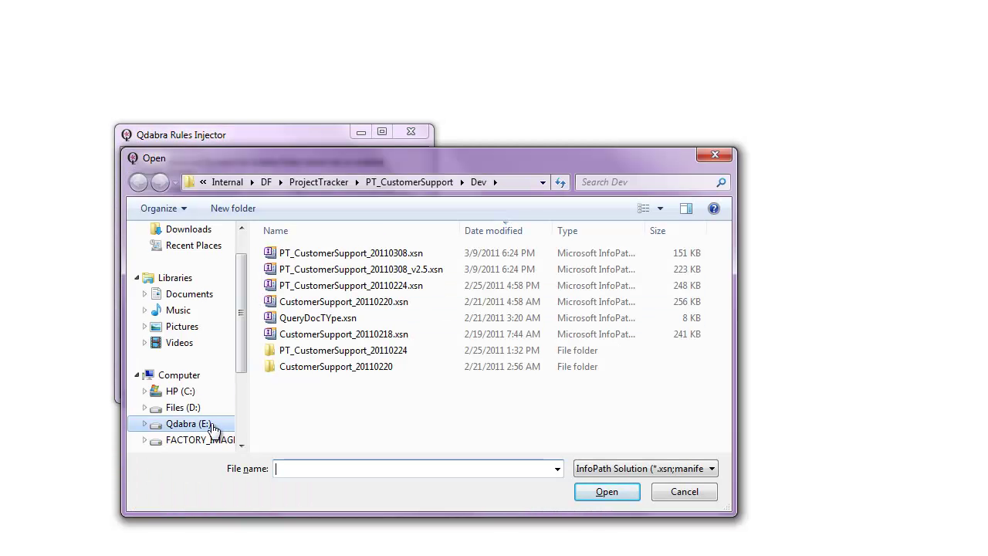
left_click(210, 426)
scroll(729, 343, "down", 1)
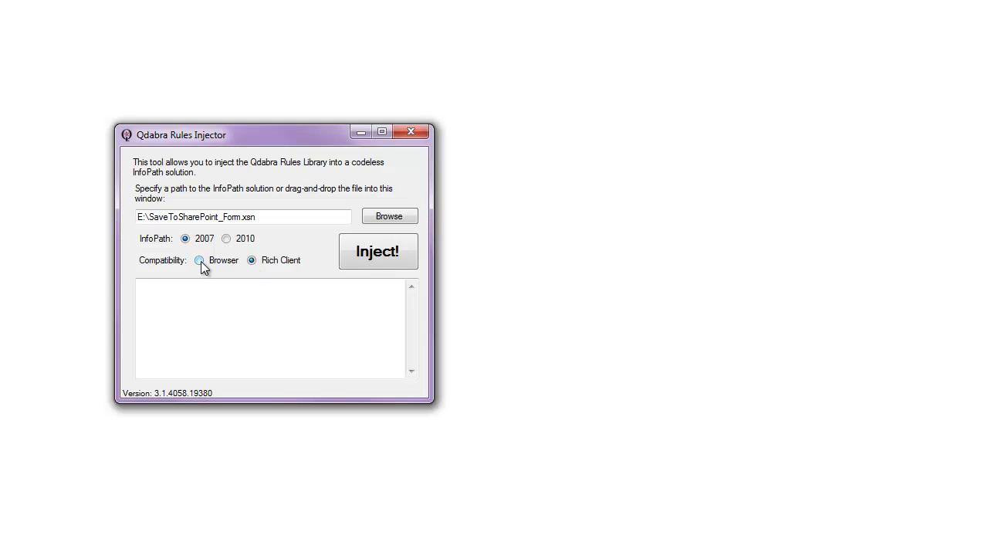
left_click(357, 257)
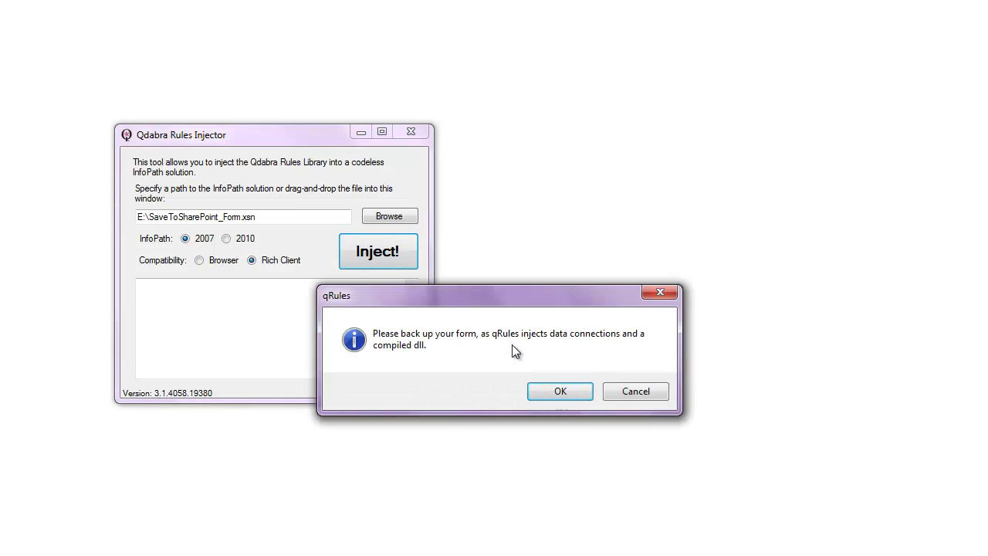
left_click(540, 394)
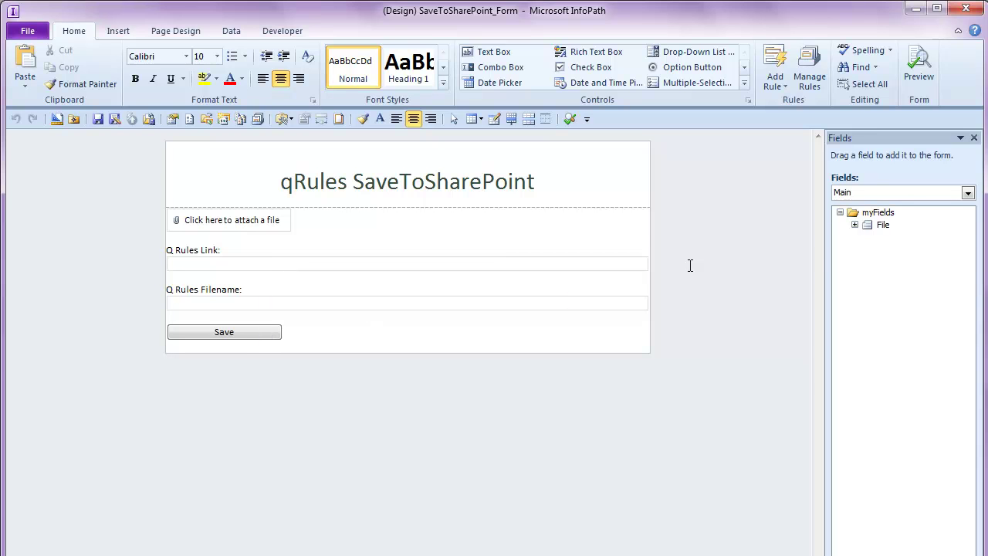
Copy the File field's XPath, then select the Save button on the form
left_click(883, 226)
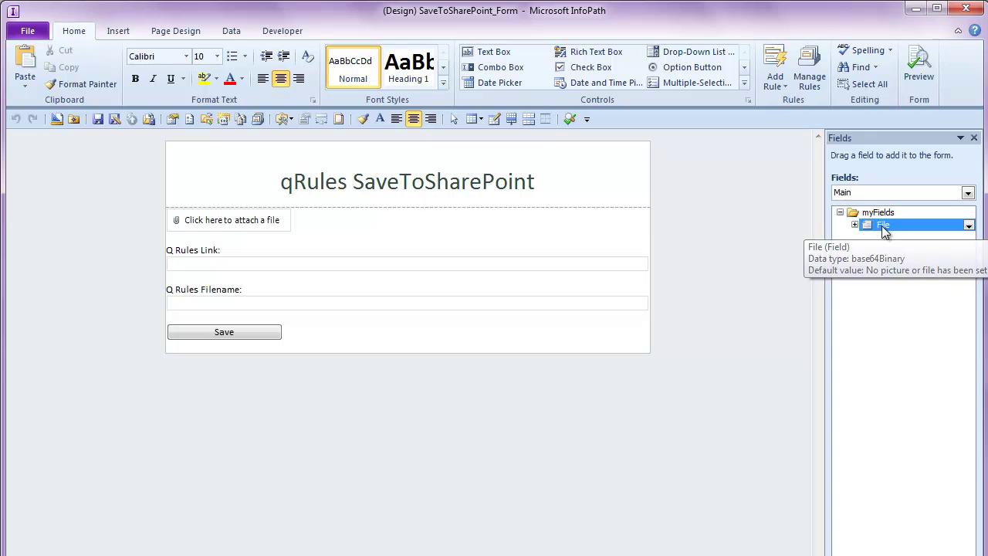
right_click(883, 231)
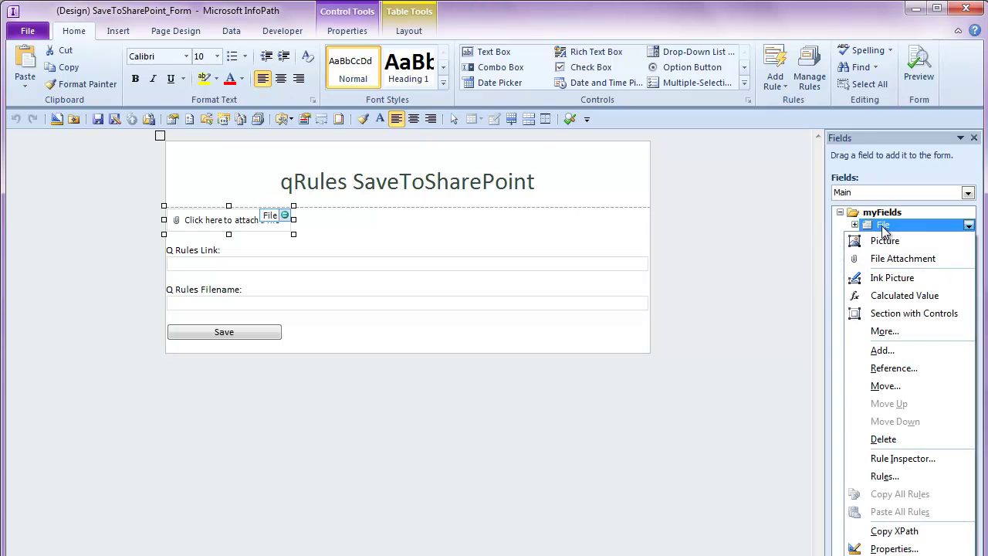
left_click(937, 538)
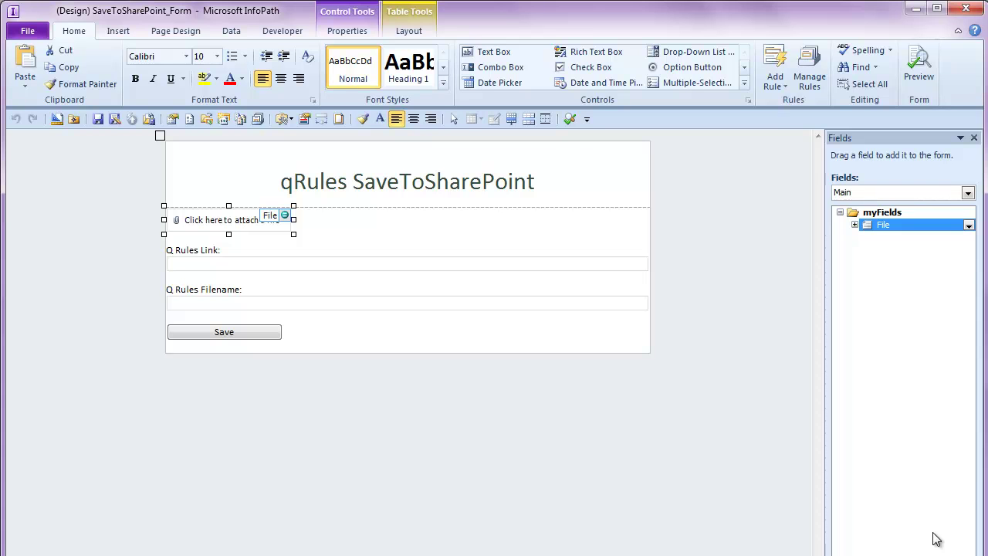
left_click(271, 342)
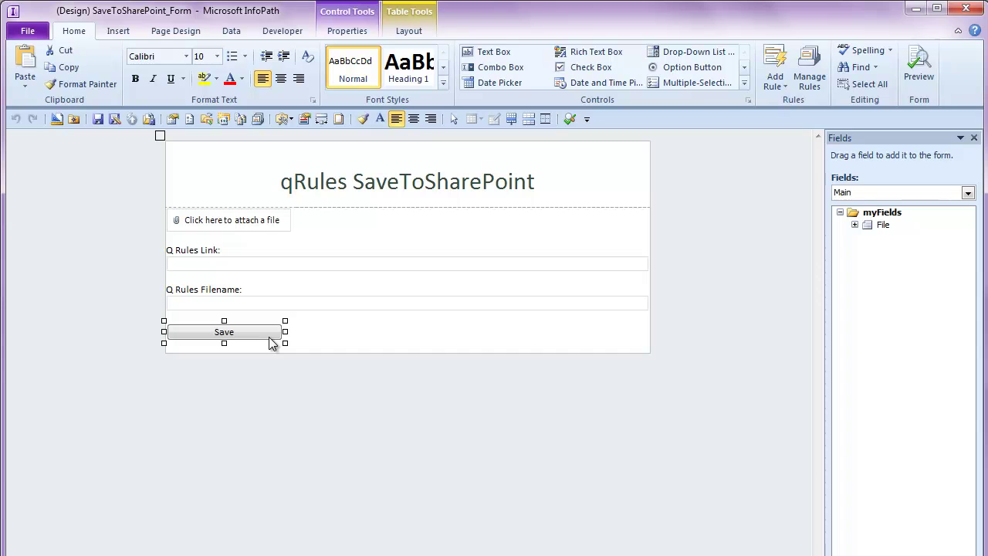
Add a button-click Set a Field's Value rule targeting QdabraRules (Secondary) > Command
left_click(771, 83)
mouse_move(863, 139)
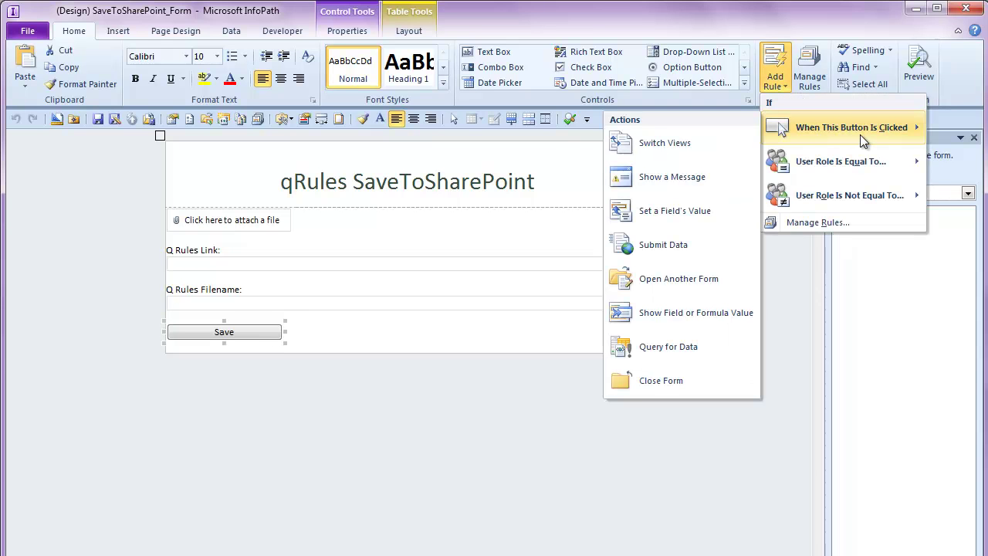
left_click(711, 221)
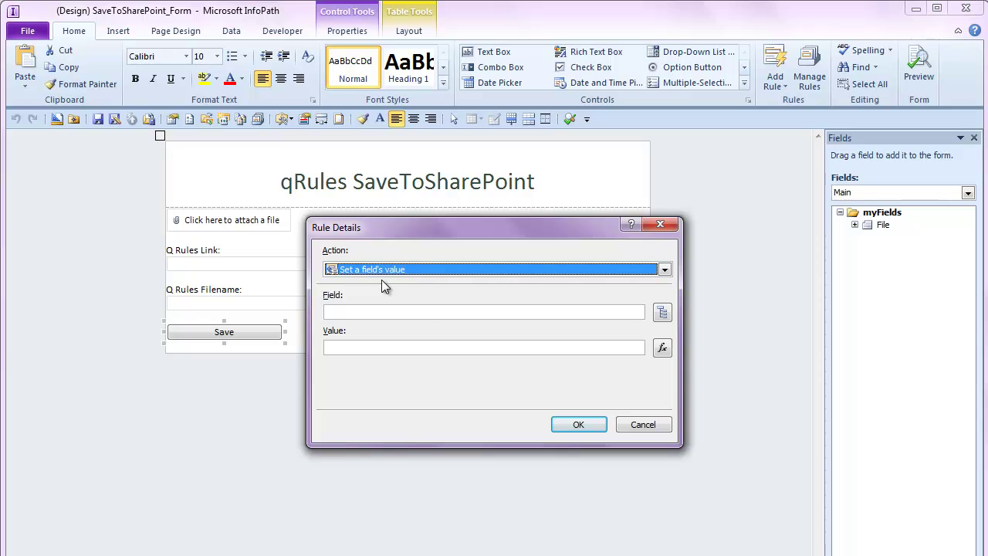
left_click(661, 312)
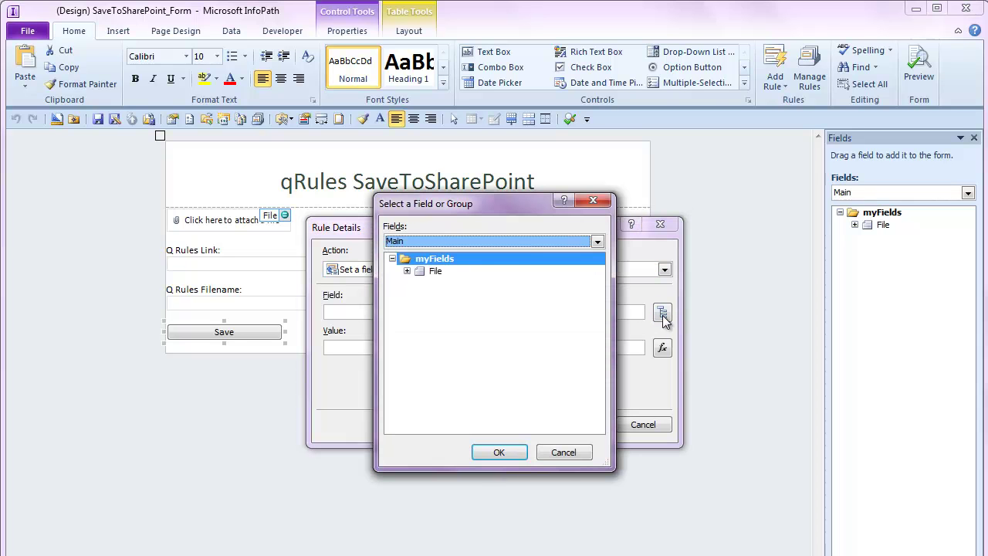
left_click(506, 242)
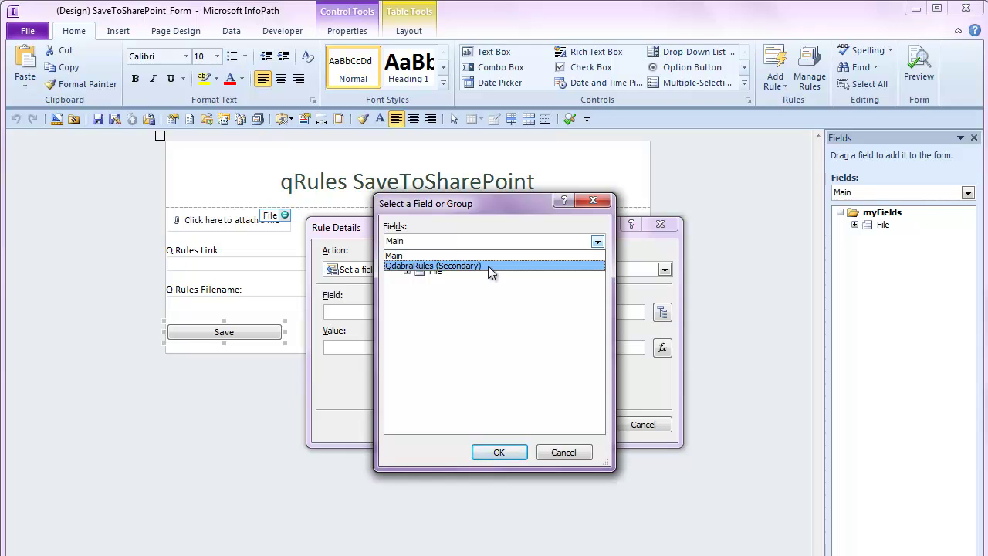
left_click(488, 266)
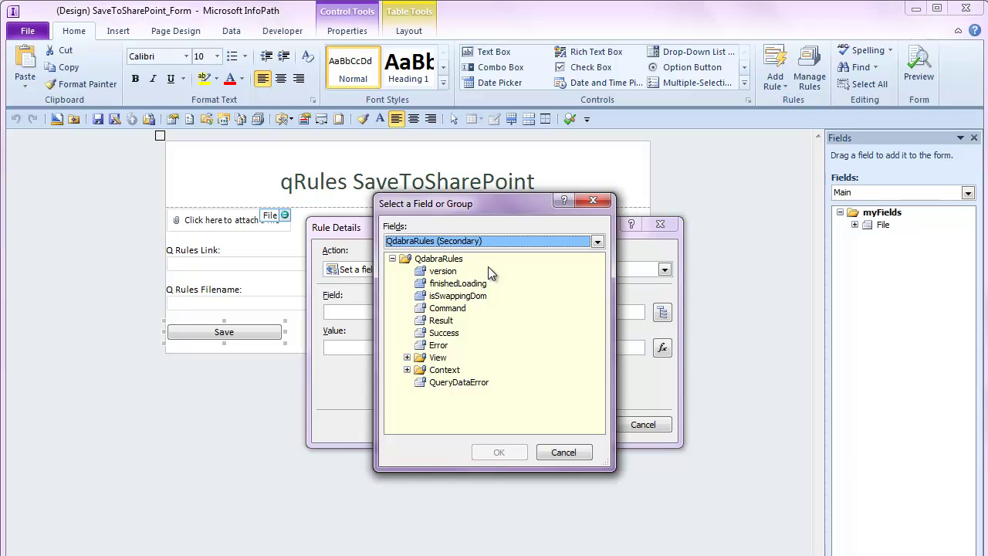
left_click(462, 308)
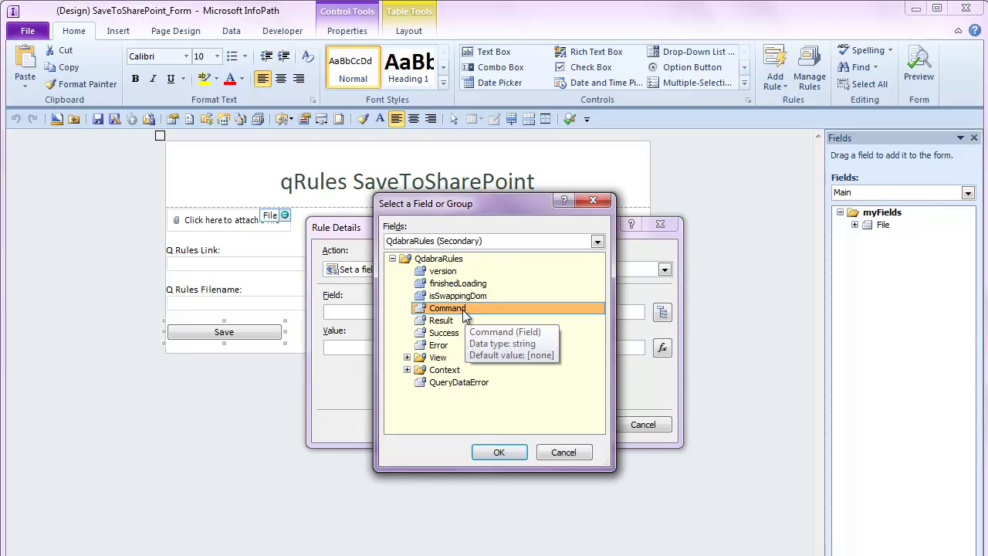
left_click(500, 452)
left_click(502, 351)
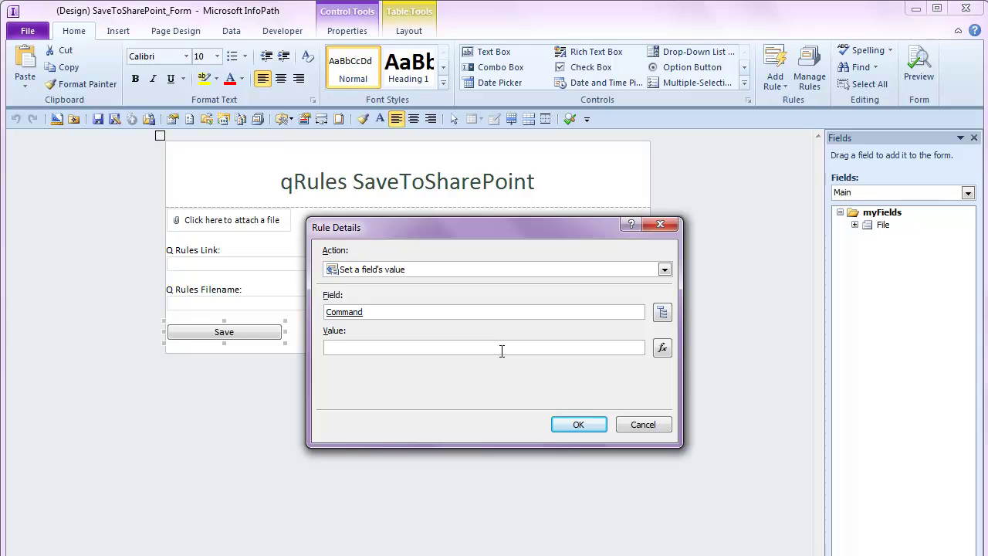
Enter 'SaveToSharePoint /url= /xpath=' as the value and paste the File field's XPath after /xpath=
type("SaveToSharePoint /url= /xpath=")
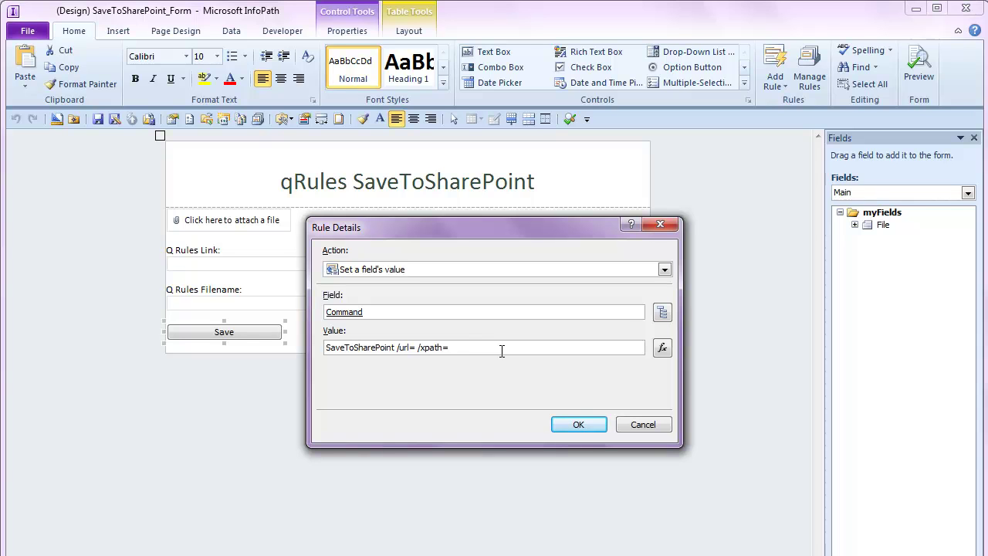
key("ctrl+v")
left_click(414, 347)
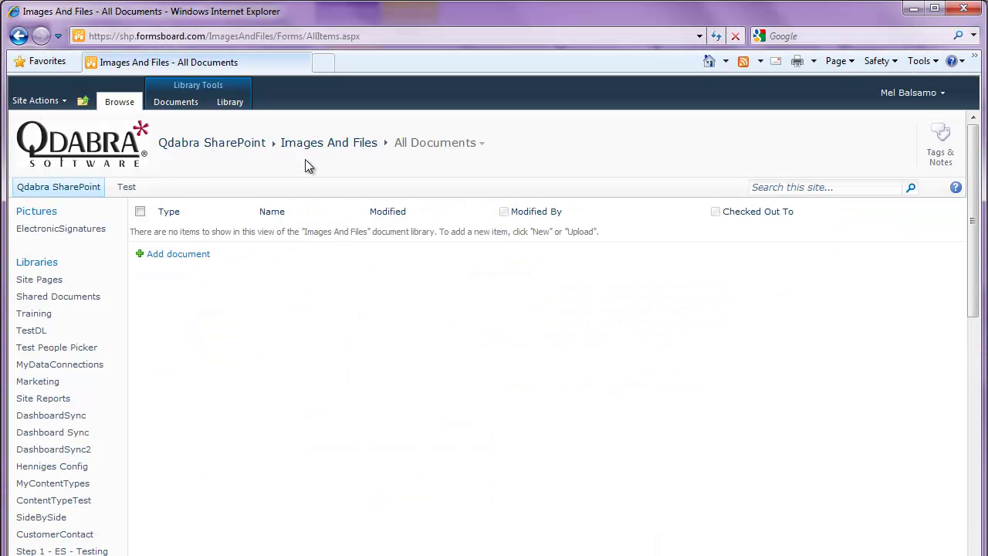
left_click(207, 35)
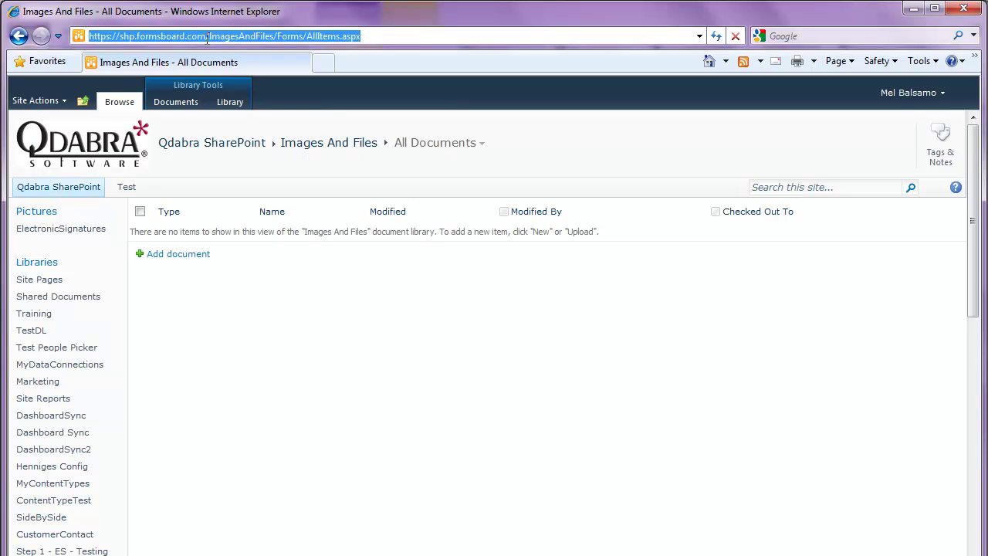
left_click(207, 36)
left_click_drag(275, 36, 30, 40)
left_click(913, 8)
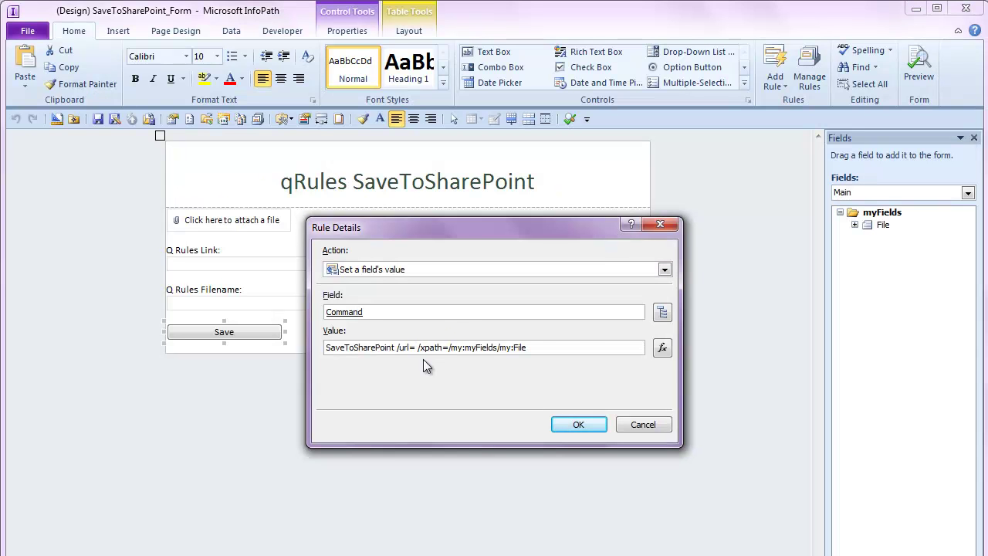
Paste the library URL after /url= and confirm the set-field action
key("ctrl+v")
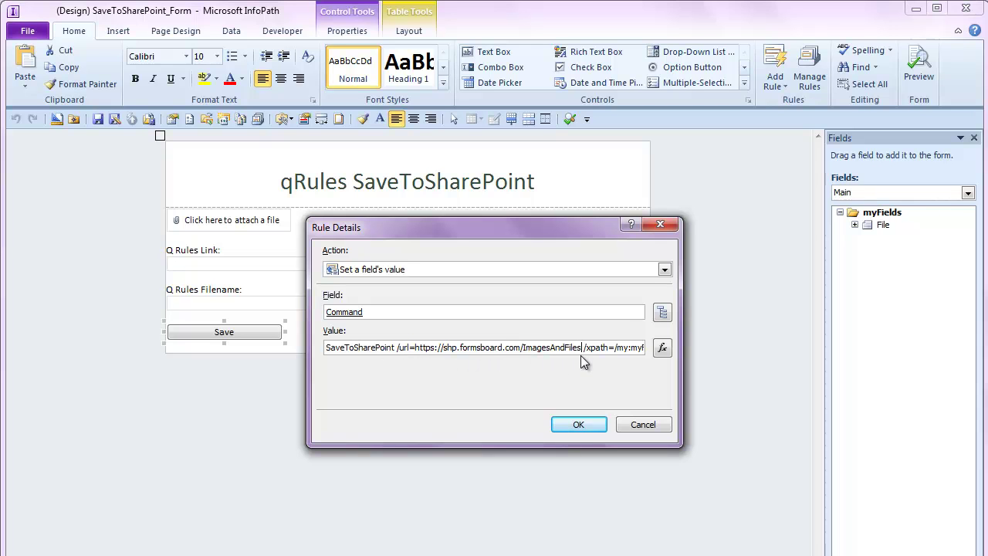
left_click_drag(586, 349, 652, 356)
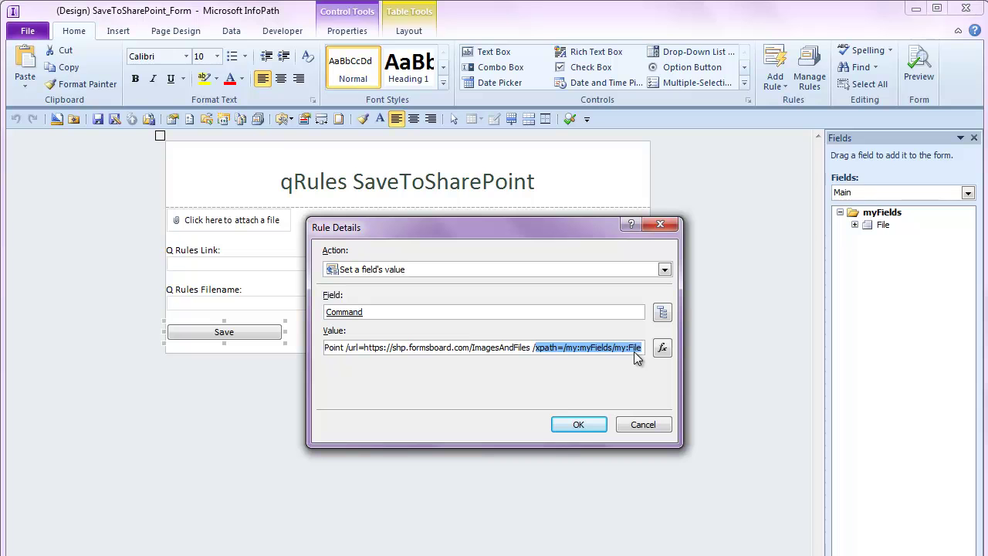
left_click(638, 352)
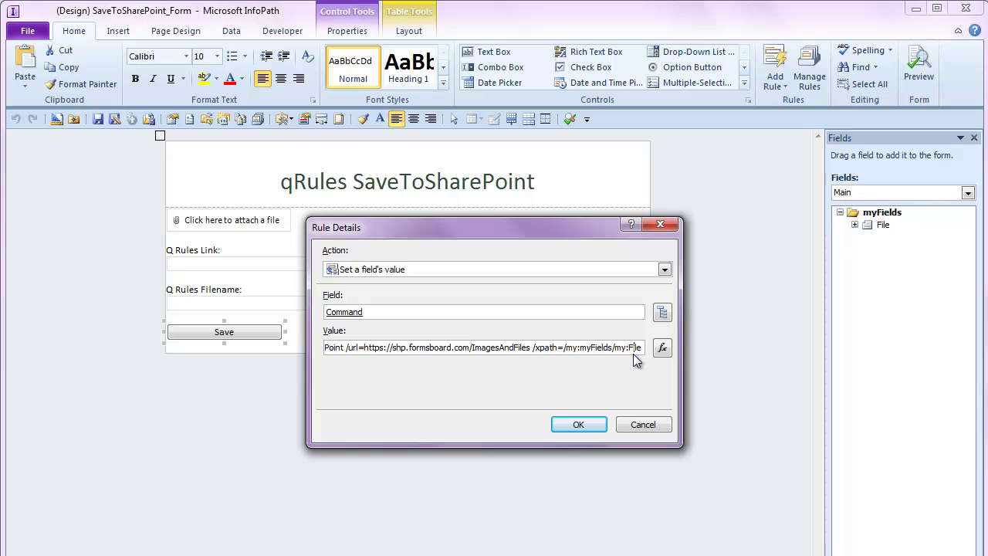
left_click(579, 425)
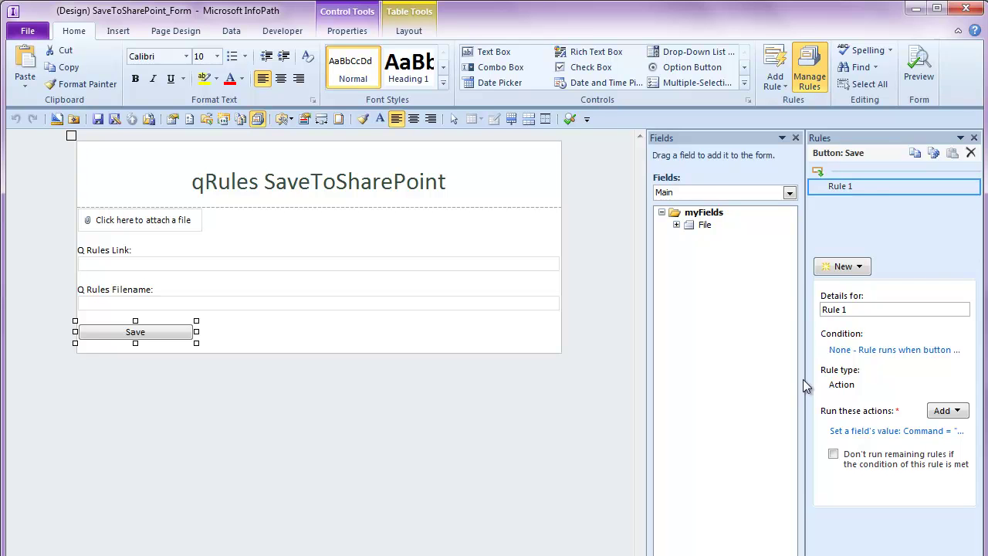
Rename the rule to 'Save to SharePoint' and add empty lines below the Save button
left_click_drag(876, 314, 826, 312)
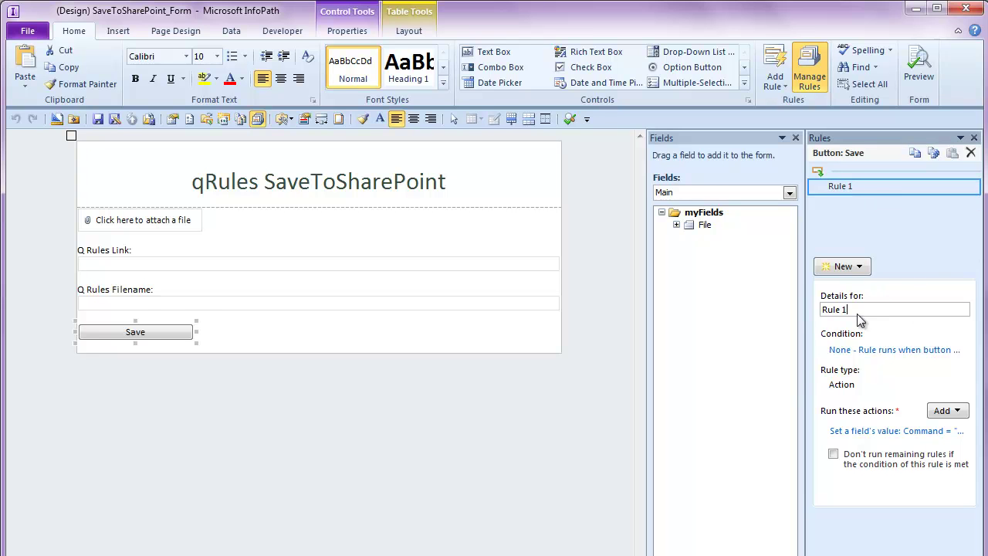
type("Save to SharePoint")
left_click(872, 186)
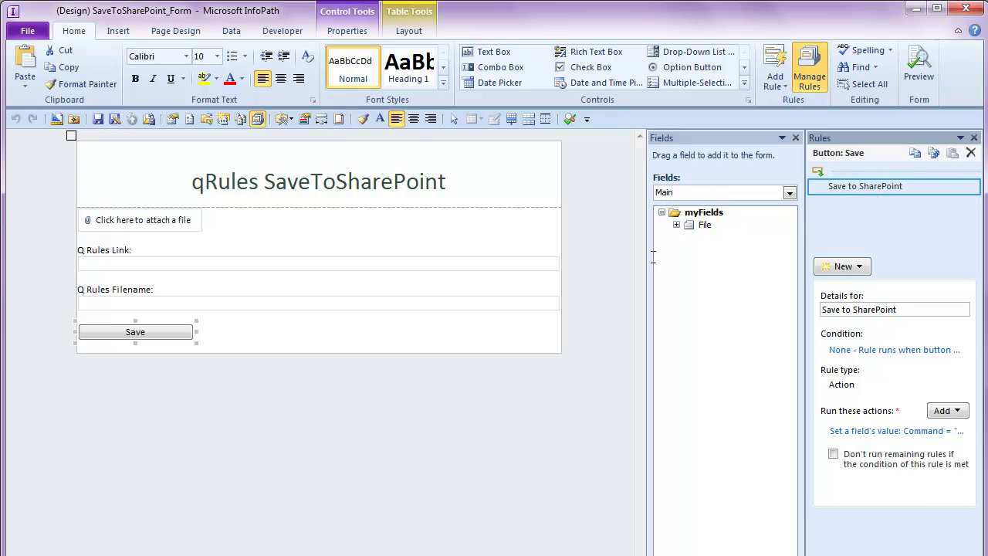
left_click(338, 334)
key("Return")
key("Return")
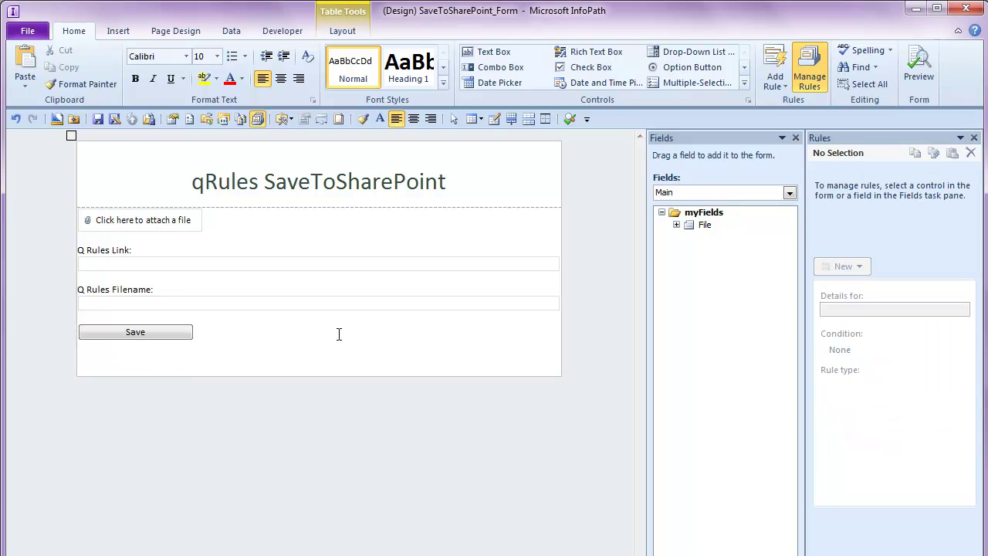
Add the QdabraRules (Secondary) Result, Success and Error fields as text boxes under the Save button
left_click(679, 197)
left_click(678, 218)
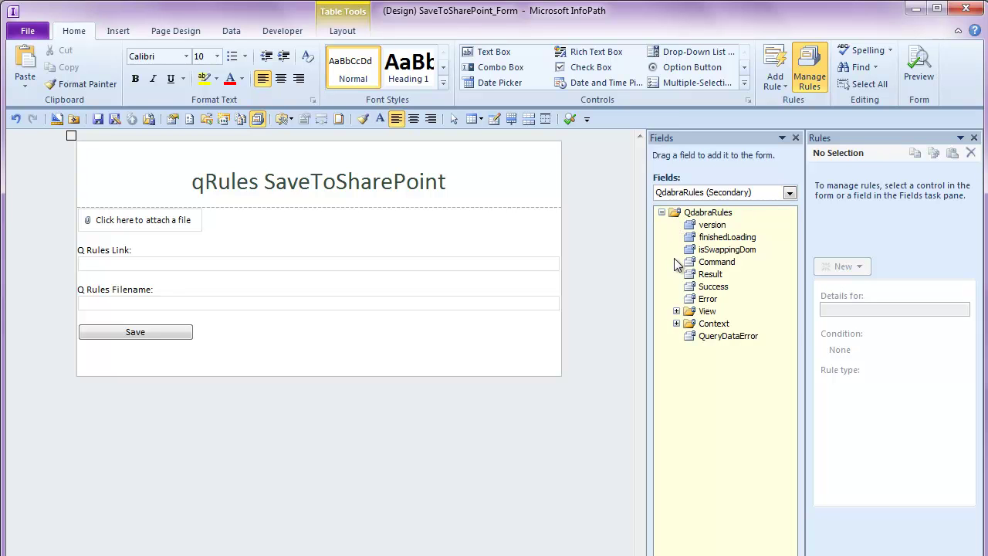
left_click_drag(710, 277, 174, 363)
key("Right")
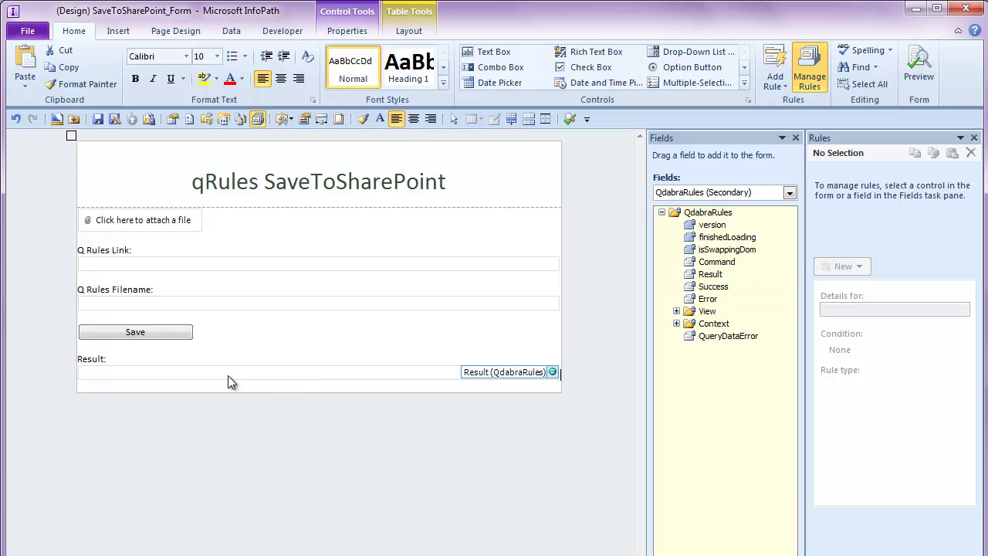
key("Return")
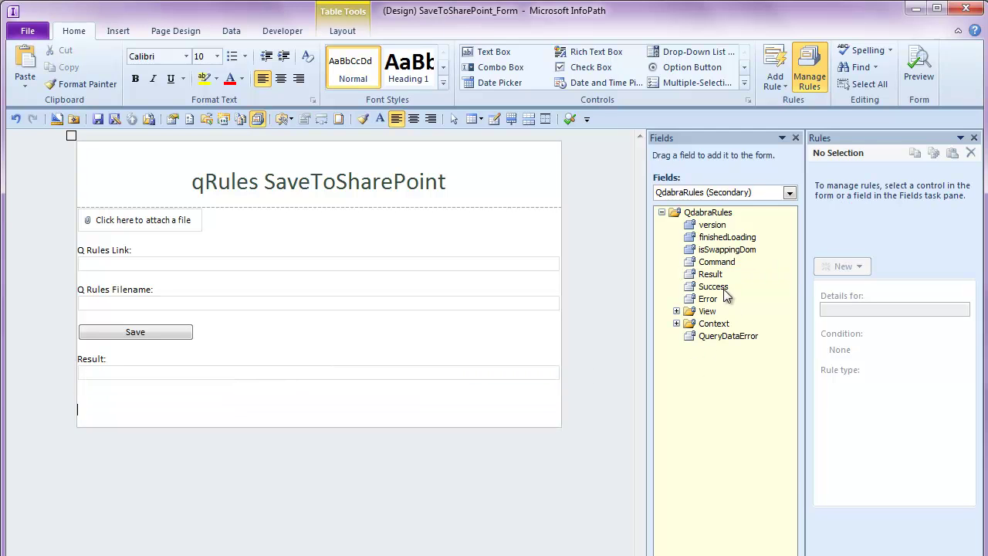
left_click_drag(725, 288, 111, 386)
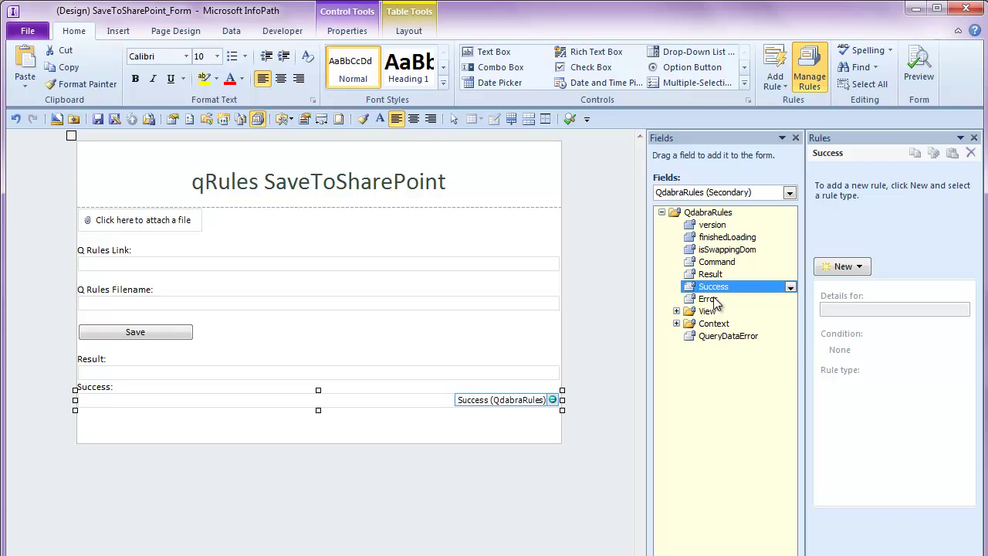
left_click_drag(708, 298, 192, 420)
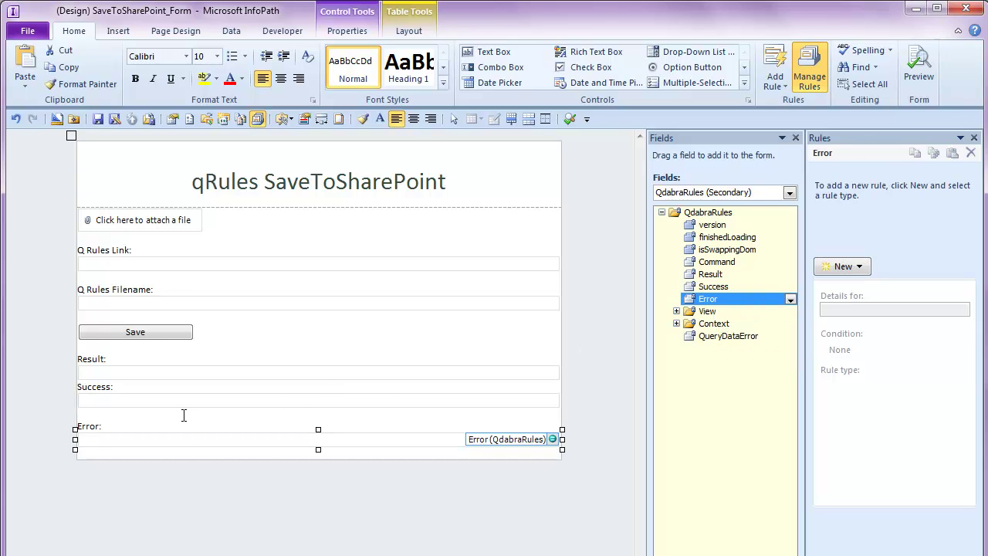
left_click(243, 323)
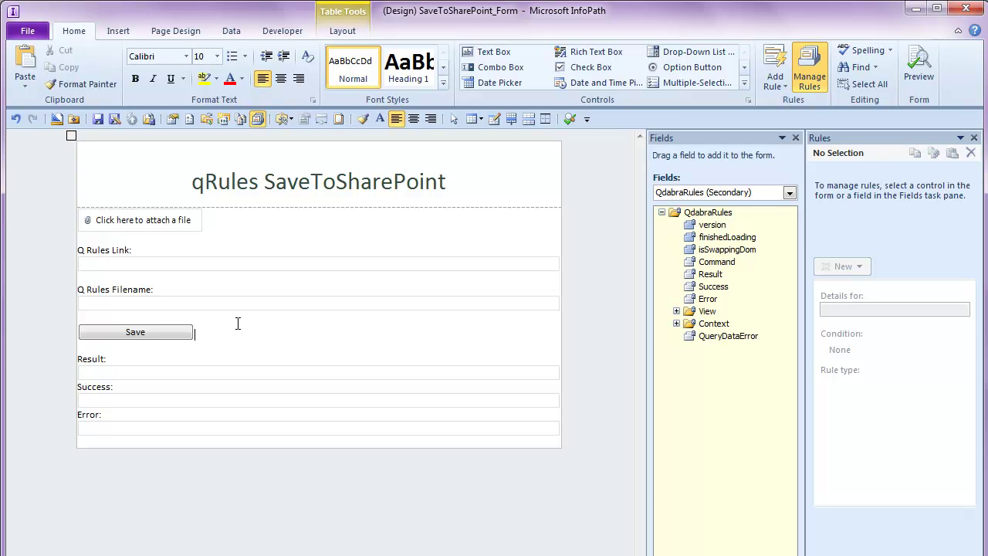
In Form Options under Security and Trust, make the form template require Full Trust
left_click(27, 31)
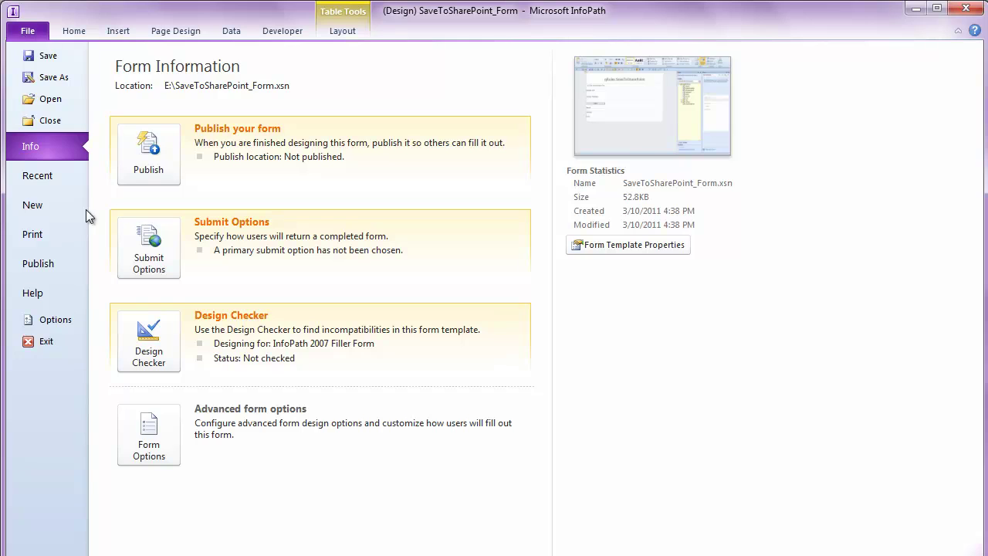
left_click(141, 421)
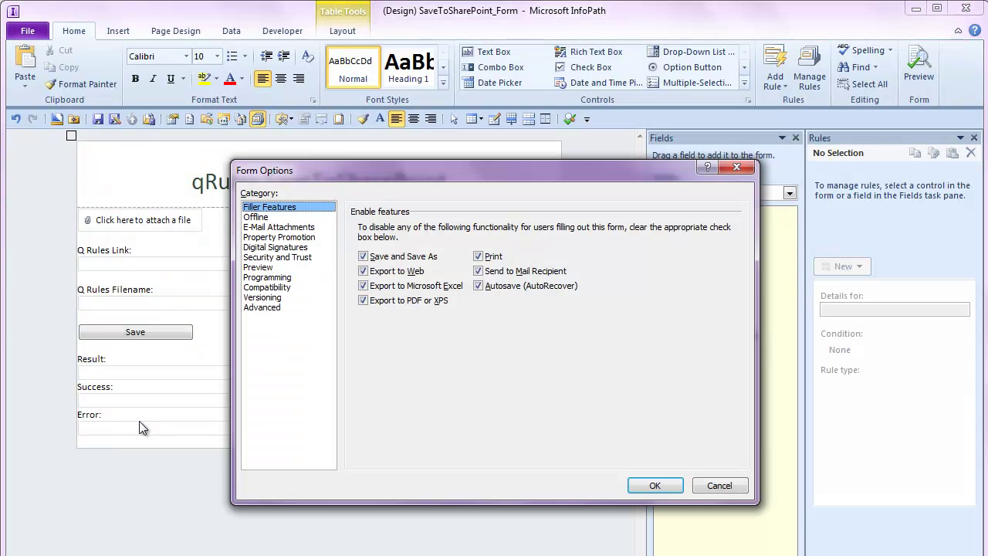
left_click(284, 290)
left_click(292, 258)
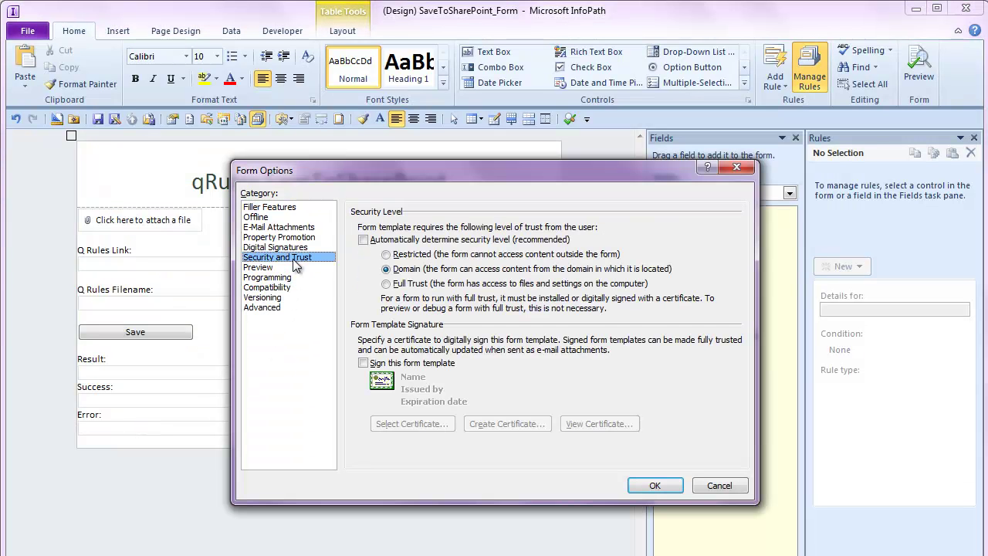
left_click(406, 285)
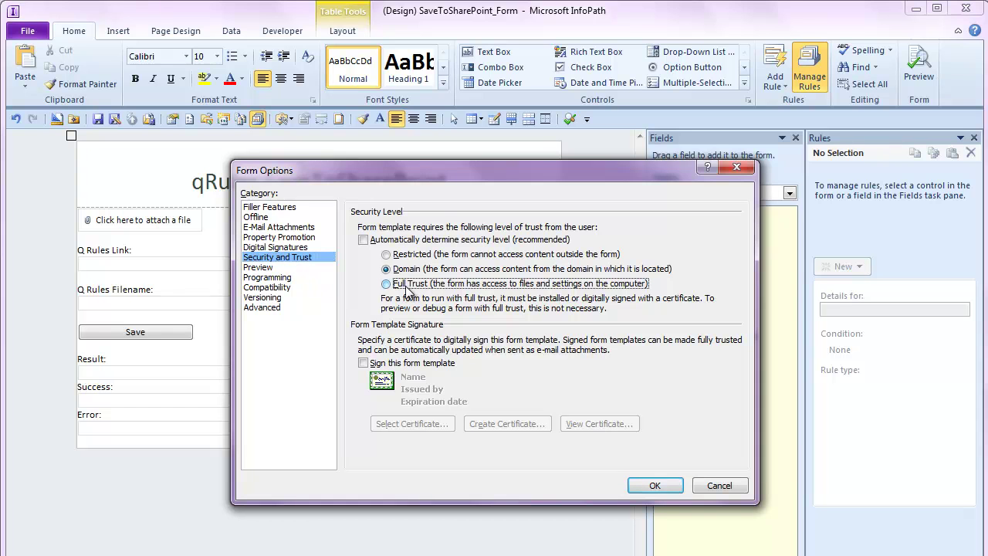
left_click(656, 488)
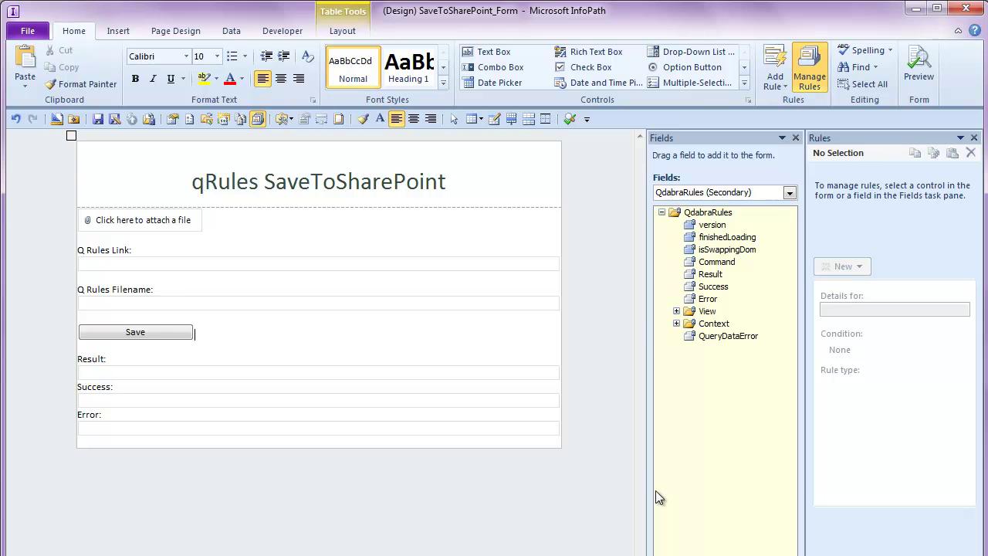
In preview, attach Qdabra Software.png from the Qdabra (E:) drive and upload it with Save
left_click(910, 70)
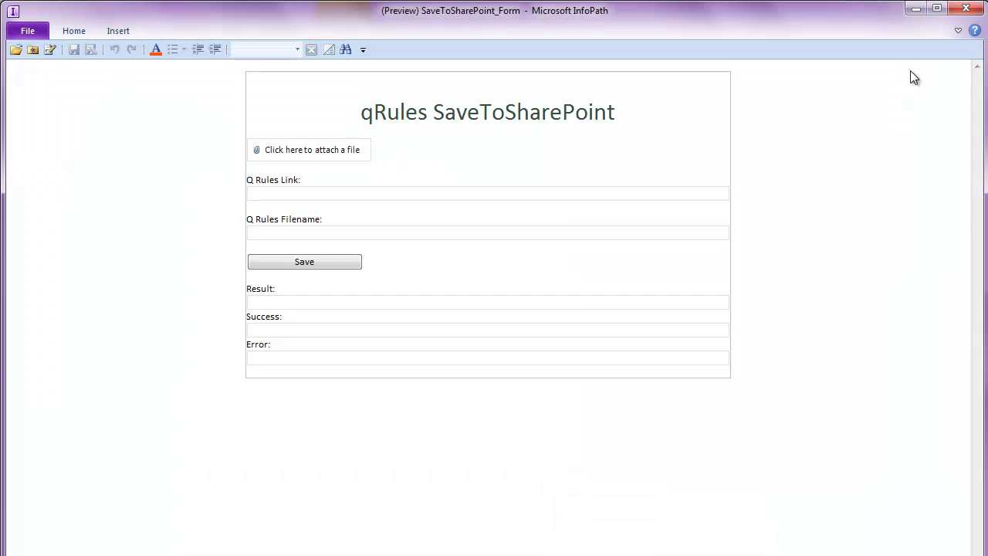
left_click(327, 159)
left_click(327, 159)
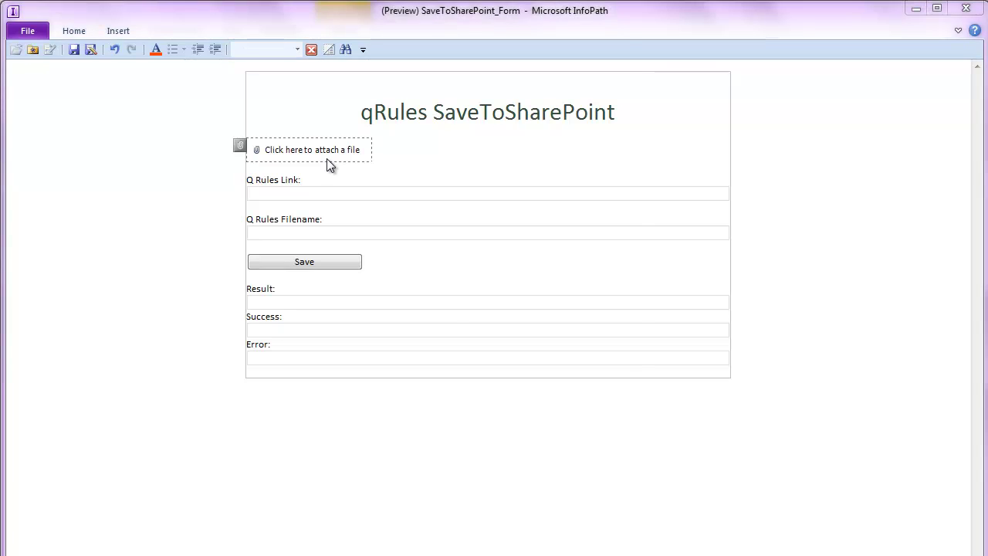
scroll(130, 208, "down", 3)
left_click(91, 165)
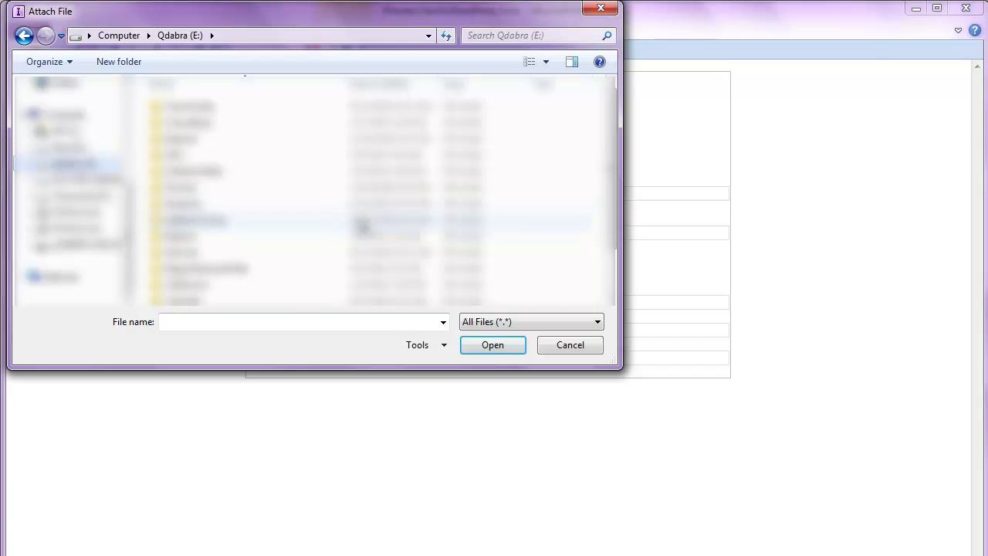
left_click(234, 282)
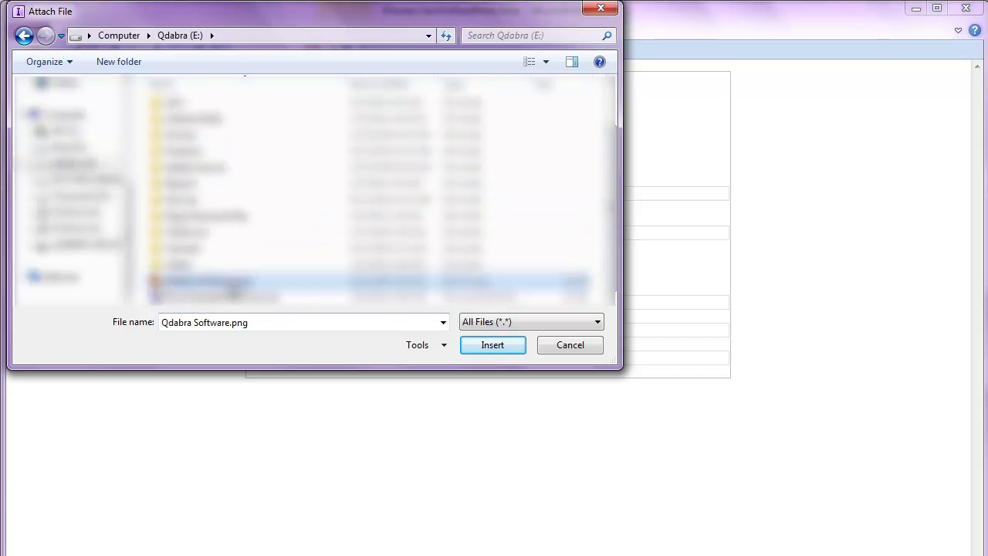
left_click(484, 348)
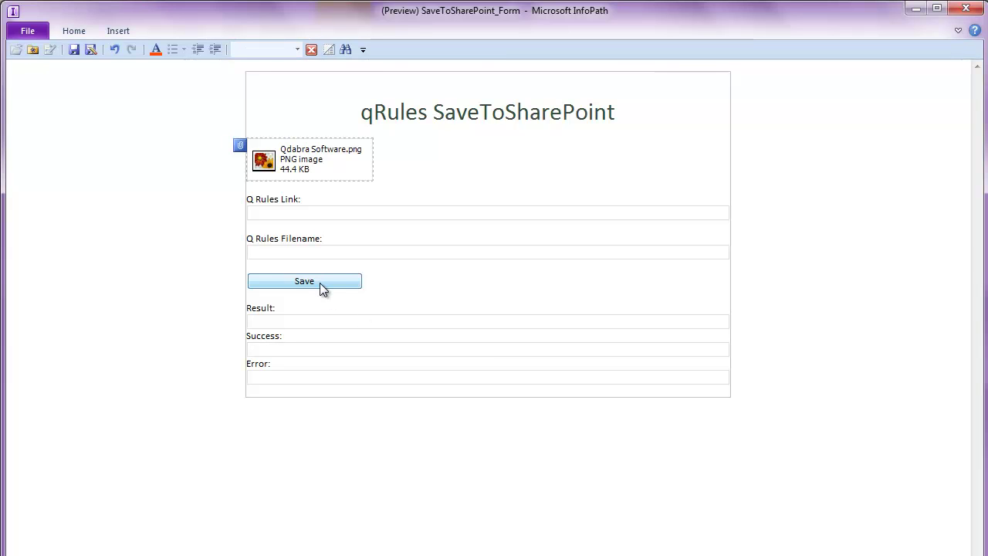
left_click(319, 282)
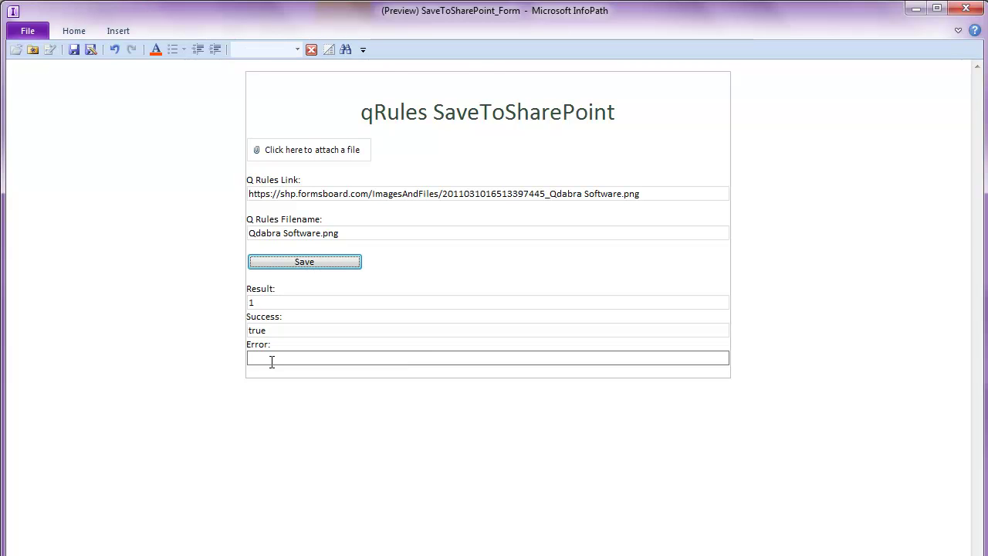
key("alt+Tab")
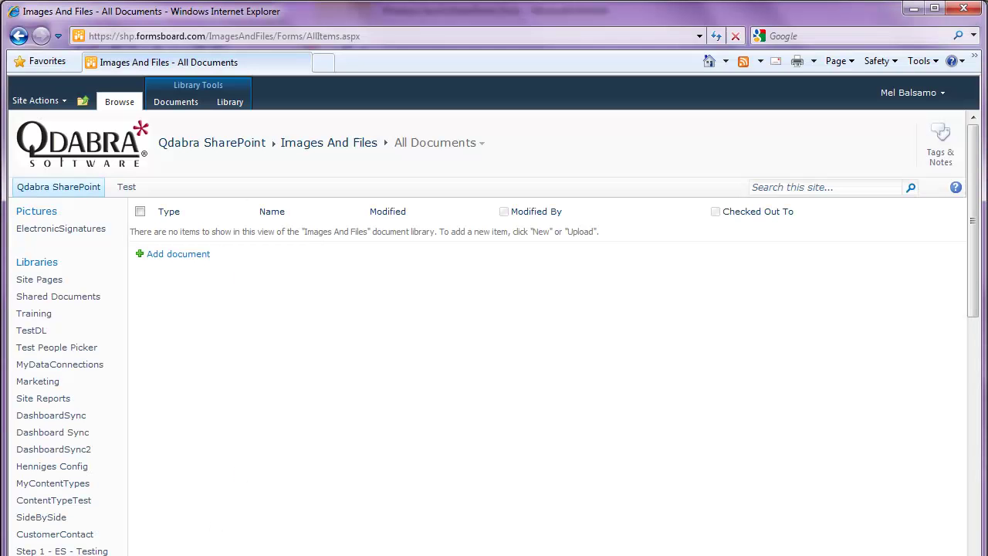
left_click(717, 36)
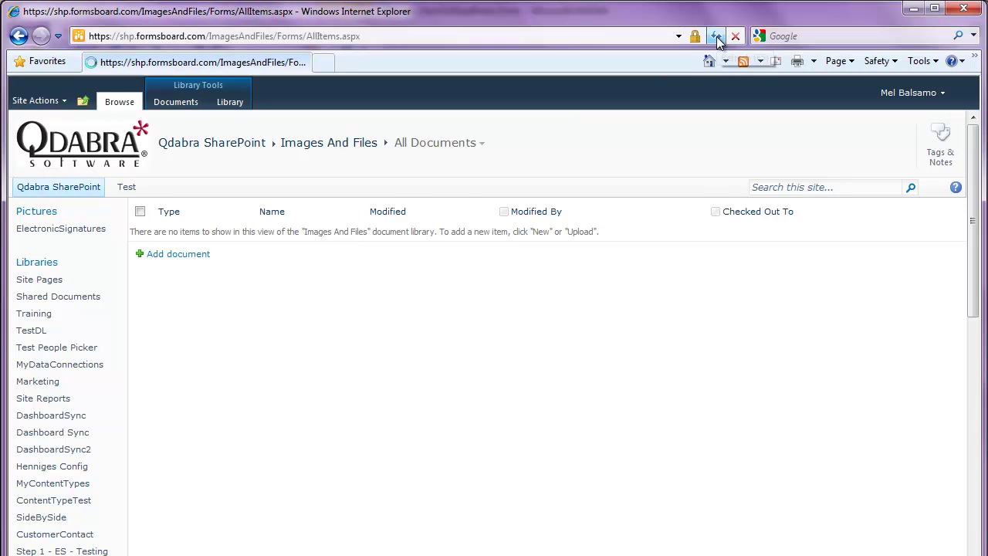